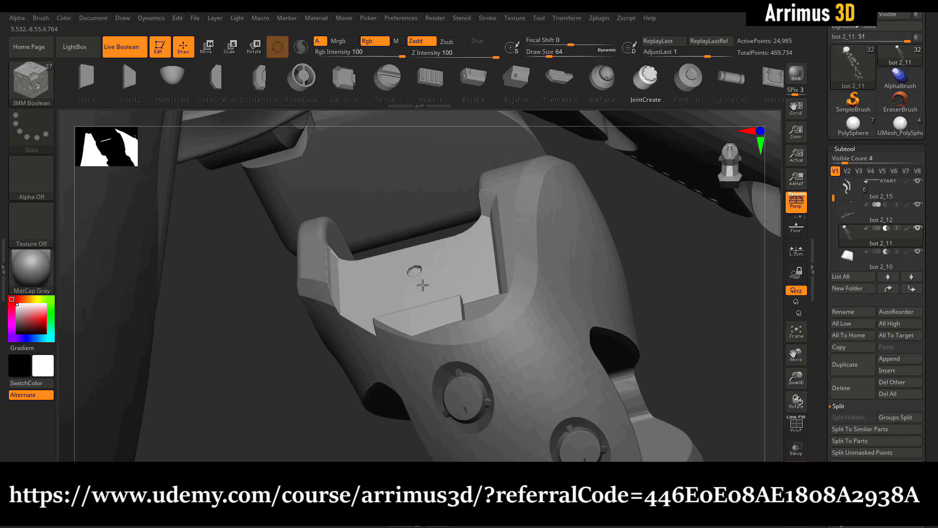
left_click_drag(423, 285, 423, 310)
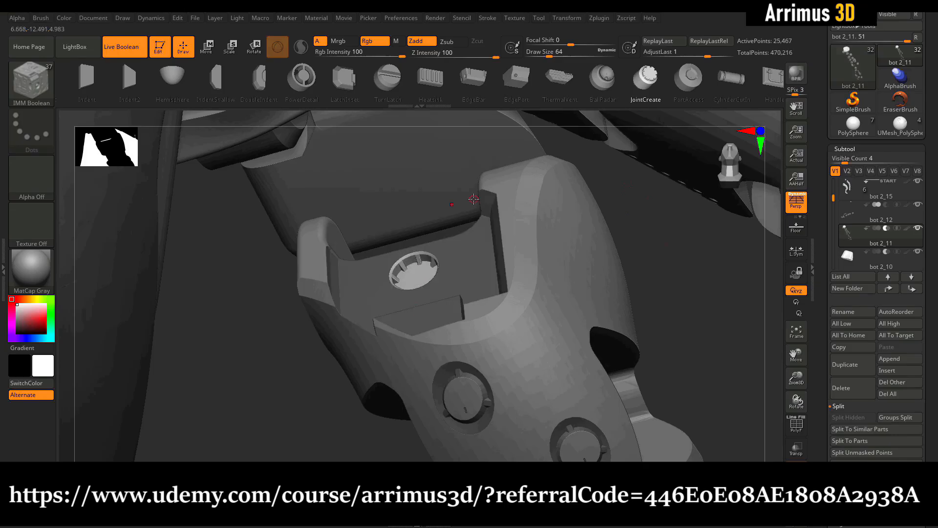
key("ctrl+z")
left_click(473, 79)
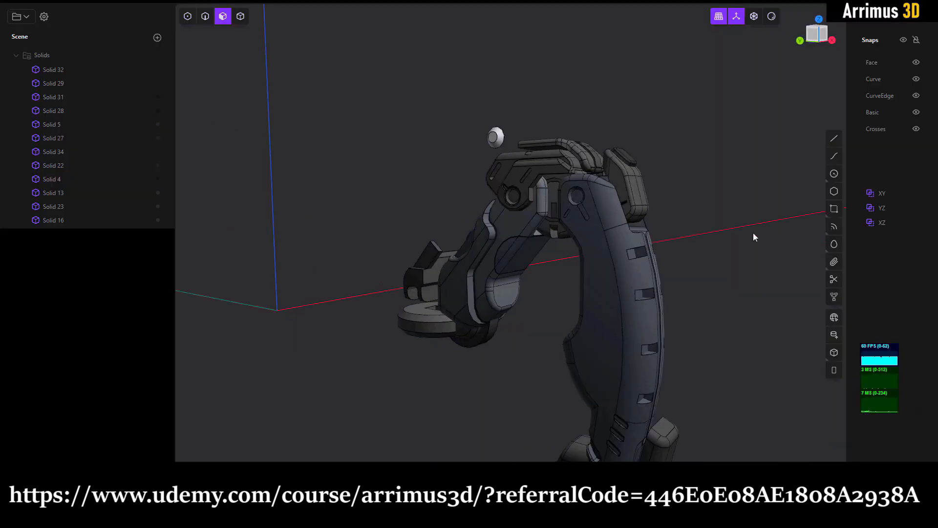
middle_click_drag(753, 233, 567, 246)
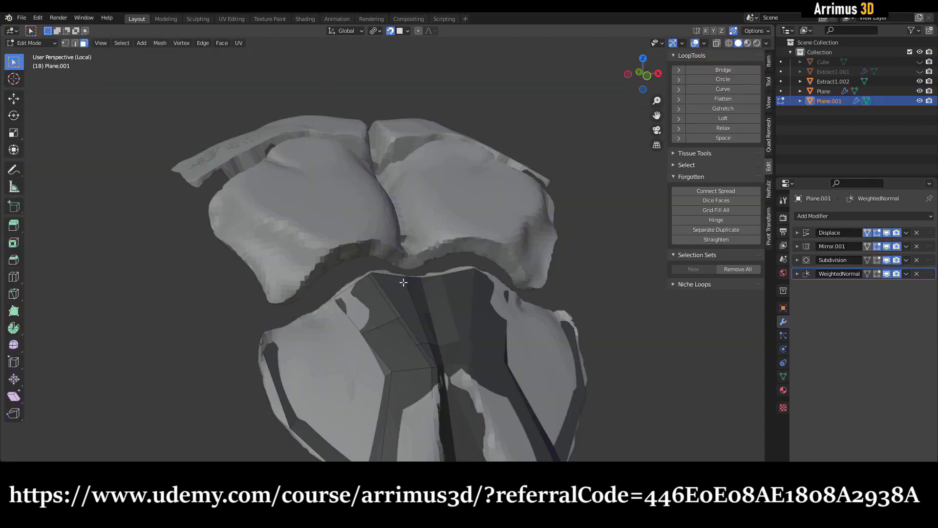
left_click(405, 281)
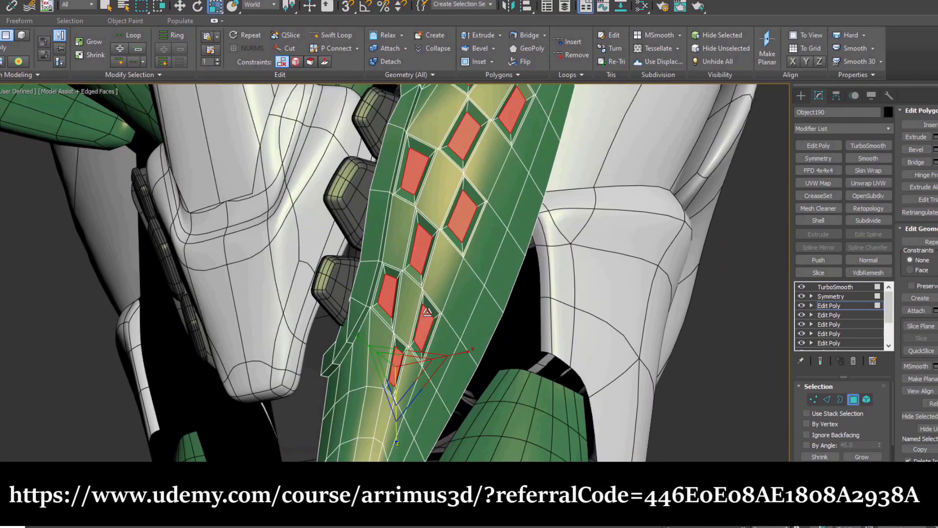
left_click(424, 342)
middle_click_drag(448, 217, 448, 232)
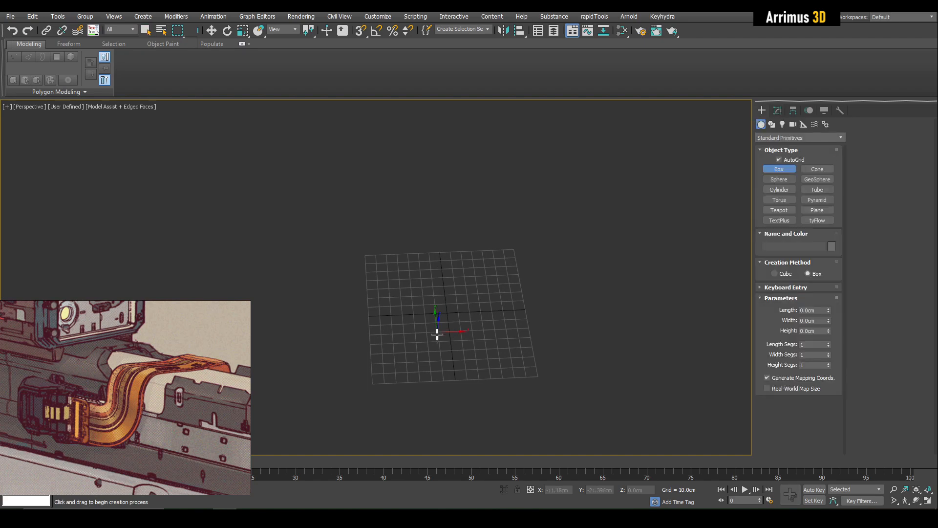
Create a box about 174 cm long, 62 cm wide and 66 cm high on the grid.
left_click_drag(415, 224, 505, 380)
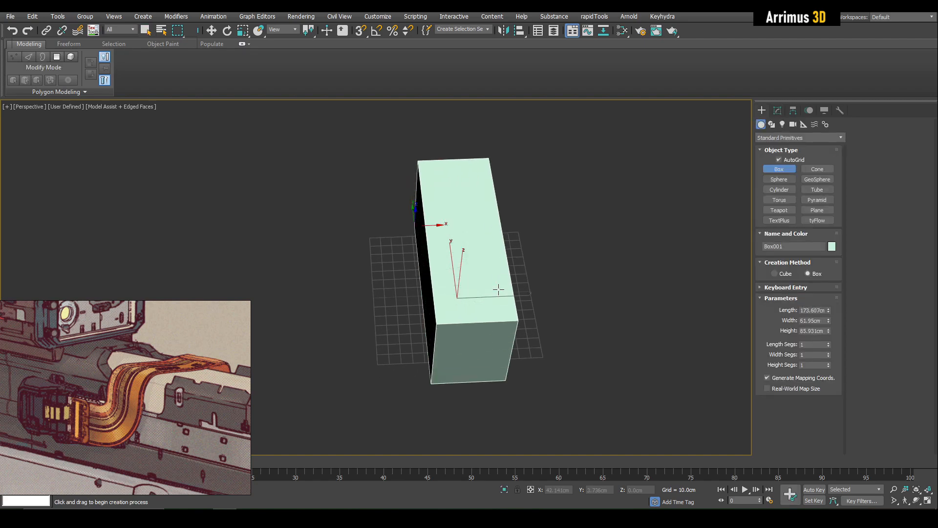
left_click(501, 289)
key("w")
middle_click_drag(462, 347, 525, 310, "alt")
Chamfer the four long edges of the box with multiple segments so they become rounded.
key("1")
key("2")
scroll(460, 237, "up", 3)
mouse_move(460, 185)
middle_mouse_down()
mouse_move(460, 236)
mouse_move(465, 198)
middle_mouse_up()
left_click_drag(467, 175, 497, 420)
middle_click_drag(507, 332, 462, 348, "alt")
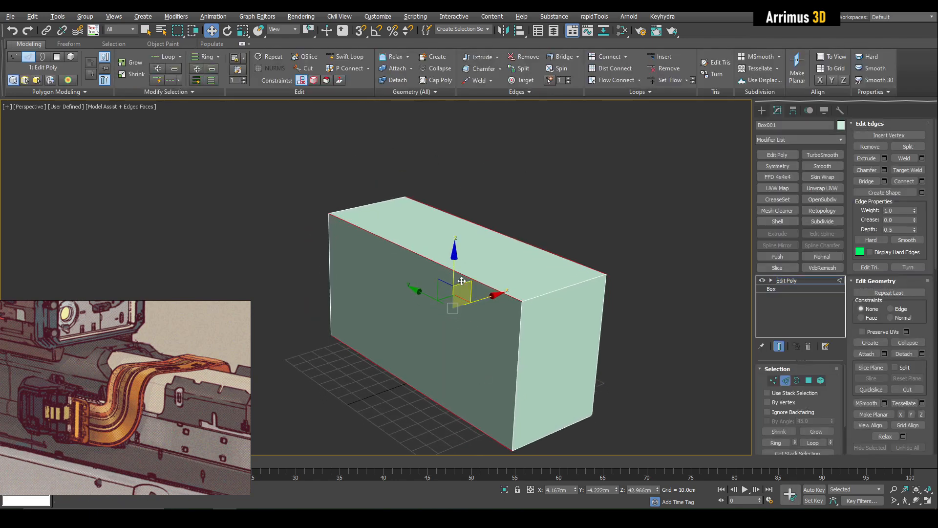
key("ctrl+shift+c")
left_click_drag(458, 273, 563, 231)
mouse_move(563, 231)
middle_mouse_down("alt")
mouse_move(545, 231)
mouse_move(575, 235)
middle_mouse_up("alt")
key("2")
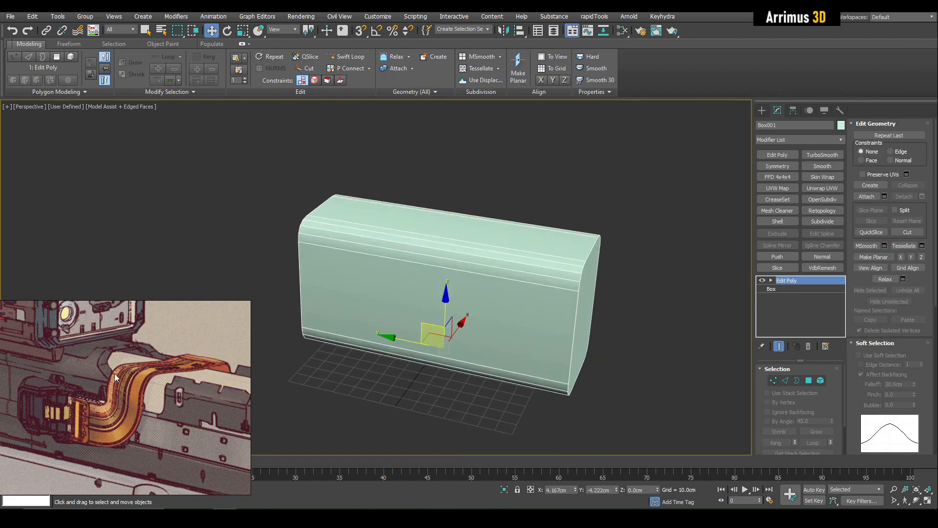
Add a second Edit Poly modifier and delete both end faces of the rounded box.
key("ctrl+e")
key("2")
middle_click_drag(489, 320, 498, 301, "alt")
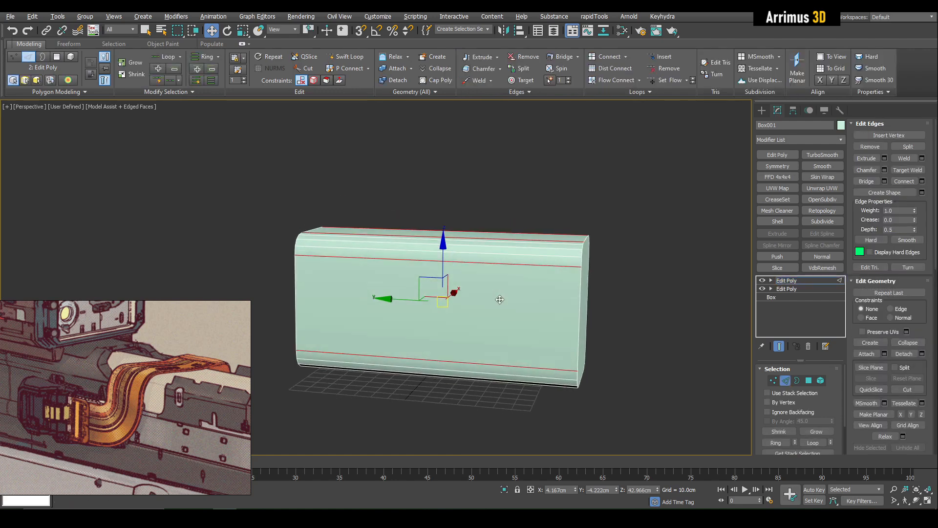
key("4")
key("q")
middle_click_drag(663, 299, 521, 314, "alt")
left_click(438, 307)
left_click(437, 304, "ctrl")
key("Delete")
Insert a lengthwise edge loop at mid-height on the side and a crosswise loop around the middle with Swift Loop.
key("alt+x")
key("1")
middle_click_drag(465, 293, 444, 308, "alt")
key("alt+s")
left_click(395, 312)
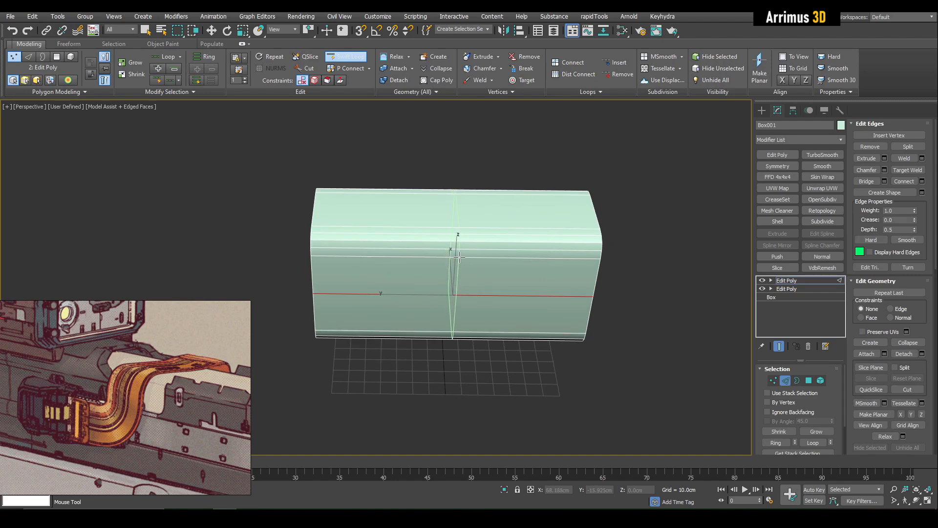
left_click(532, 239)
right_click(532, 240)
Select an edge path along one side at mid-height, up over the top at the middle loop, and along the opposite side to the other end.
middle_click_drag(530, 240, 485, 237, "alt")
key("q")
left_click(449, 306, "ctrl")
middle_click_drag(526, 328, 483, 291, "alt")
key("alt+s")
left_click(449, 315)
key("w")
key("q")
double_click(448, 256)
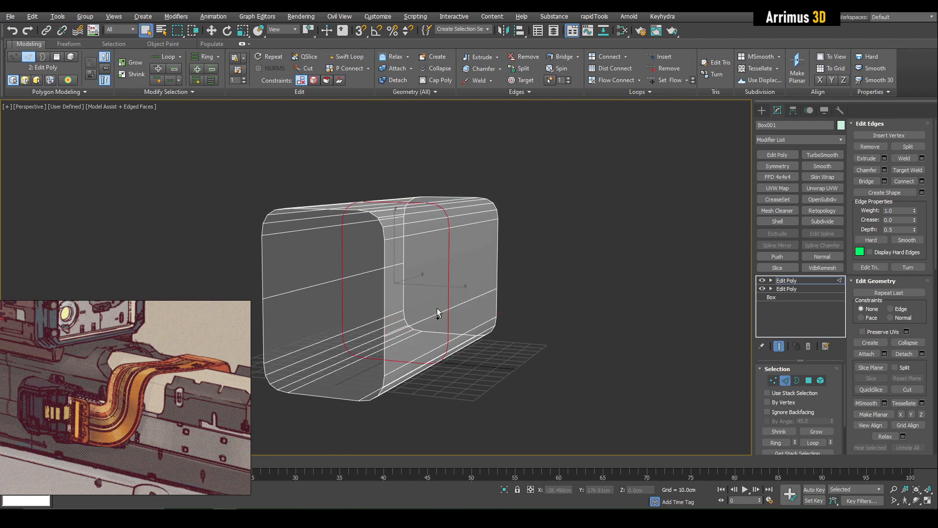
middle_click_drag(368, 273, 356, 345, "alt")
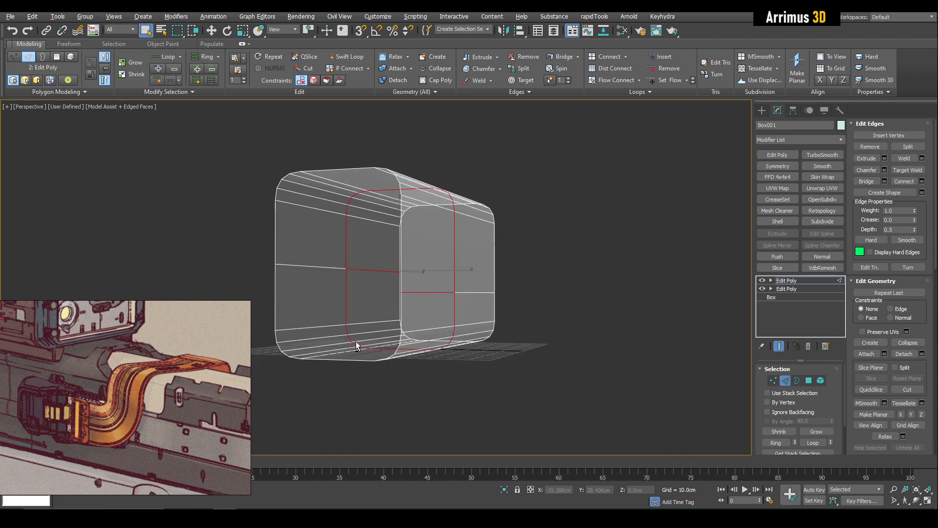
middle_click_drag(552, 395, 484, 292, "alt")
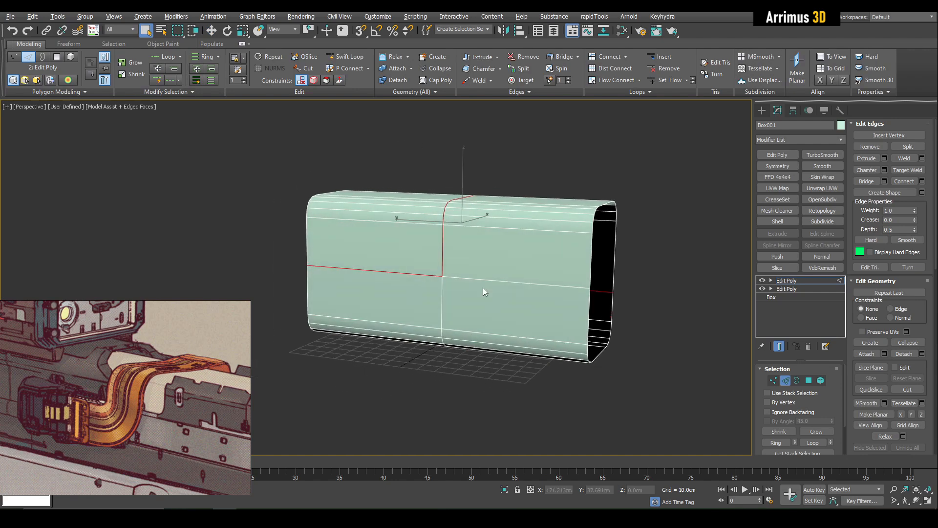
Create a separate shape from the selected edges and isolate it from the box.
left_click(882, 193)
left_click(443, 255)
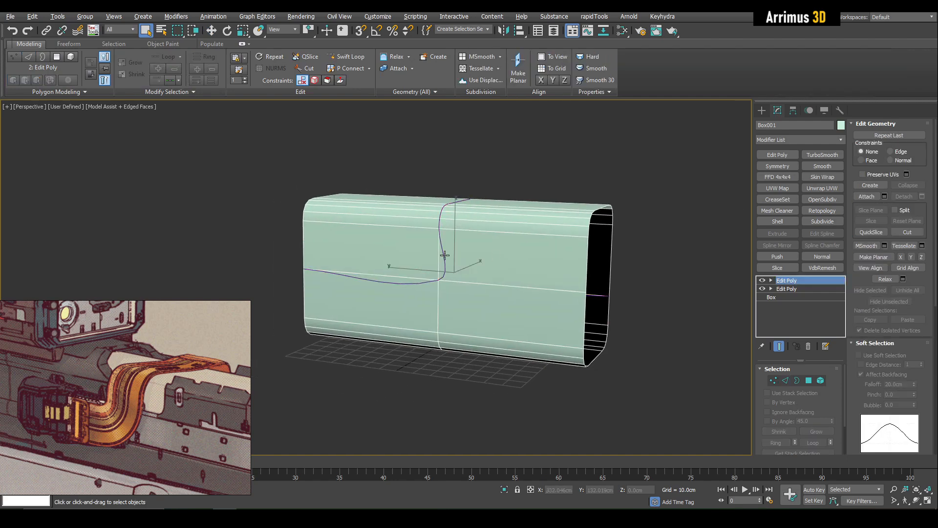
key("alt+q")
middle_click_drag(508, 211, 523, 246, "alt")
Convert the new spline's vertices to Corner type so the segments between them are straight.
left_click(761, 281)
left_click(777, 289)
middle_click_drag(442, 273, 484, 264, "alt")
left_click_drag(442, 281, 481, 310)
right_click(503, 267)
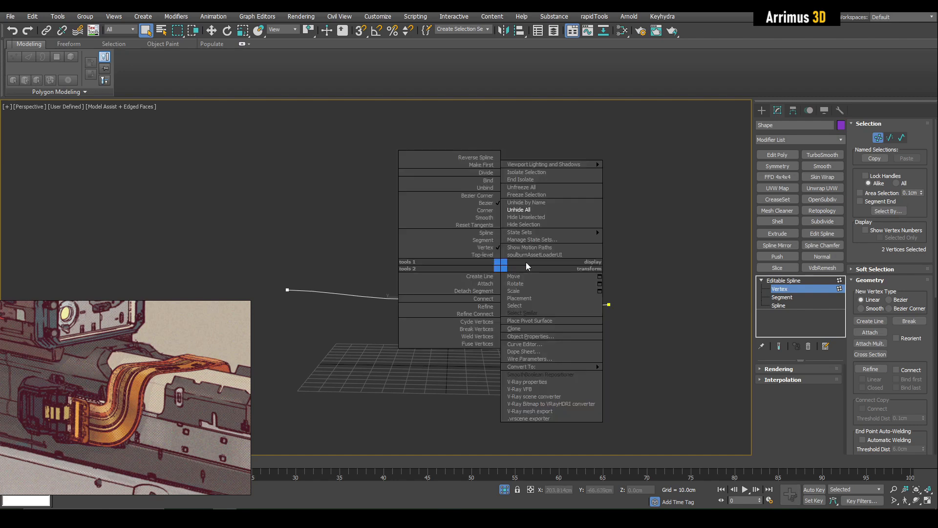
left_click(494, 216)
left_click(495, 214)
middle_click_drag(495, 214, 477, 295, "alt")
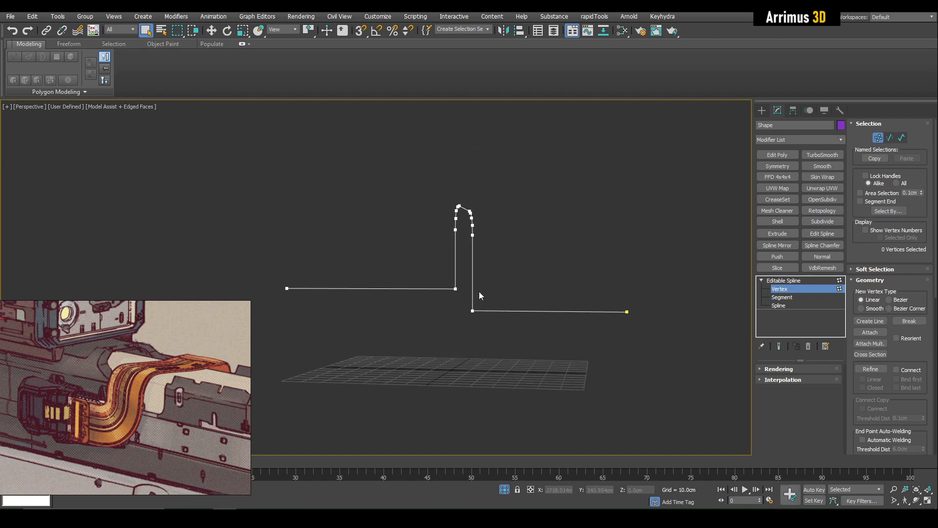
Fillet the two sharp lower corners of the spline into wide rounded bends.
middle_click_drag(649, 311, 484, 256, "alt")
left_click(488, 247)
scroll(583, 243, "up", 4)
left_click_drag(412, 274, 515, 347)
middle_click_drag(515, 347, 507, 339, "alt")
left_click_drag(444, 310, 478, 284)
key("w")
left_click(769, 281)
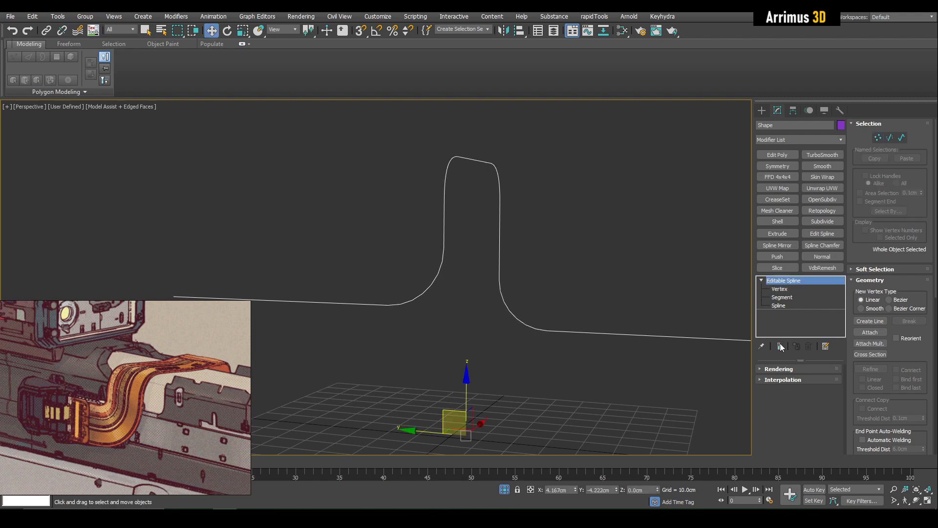
Enable the spline's thickness in the viewport and give it a rectangular cross-section.
left_click(781, 369)
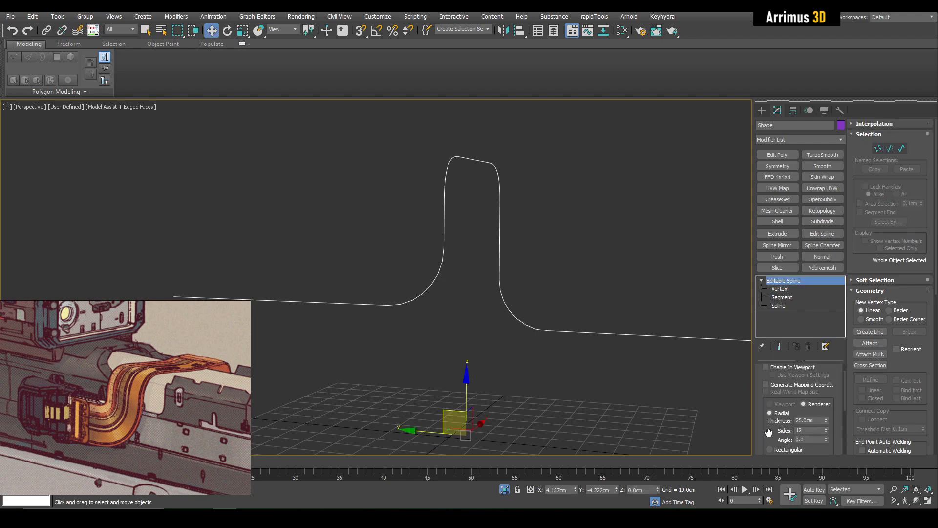
left_click(765, 384)
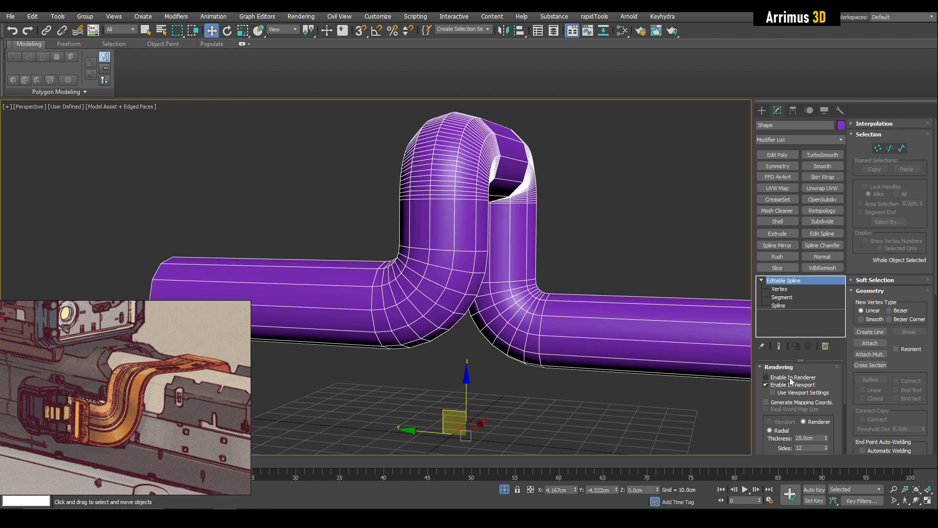
scroll(776, 413, "down", 3)
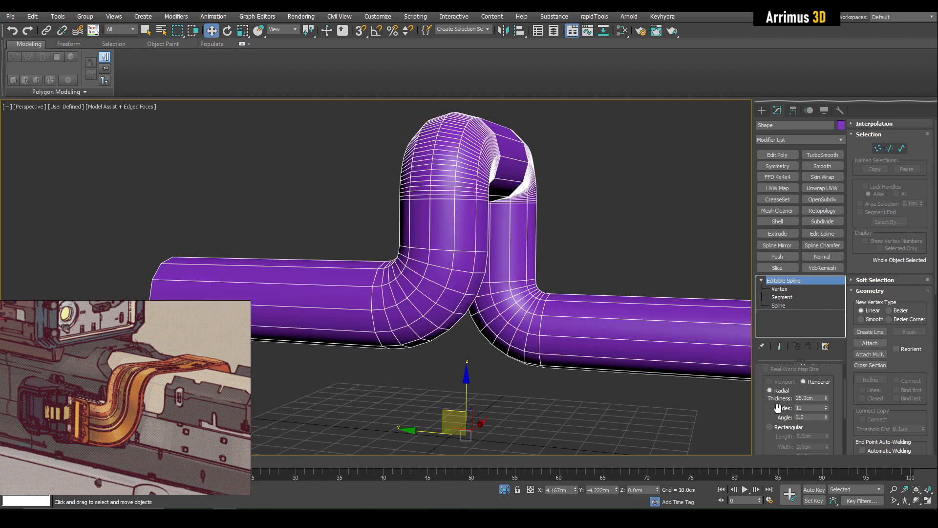
left_click(769, 405)
middle_click_drag(584, 337, 656, 359, "alt")
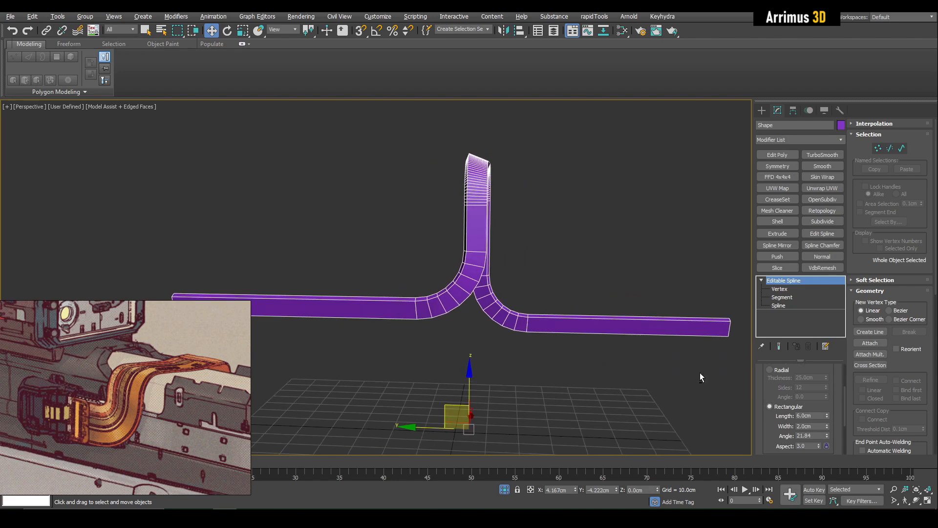
Set the rectangular cross-section's angle to about 0.437 and its length to about 22.344 cm.
left_click_drag(769, 426, 769, 419)
left_click_drag(826, 428, 814, 479)
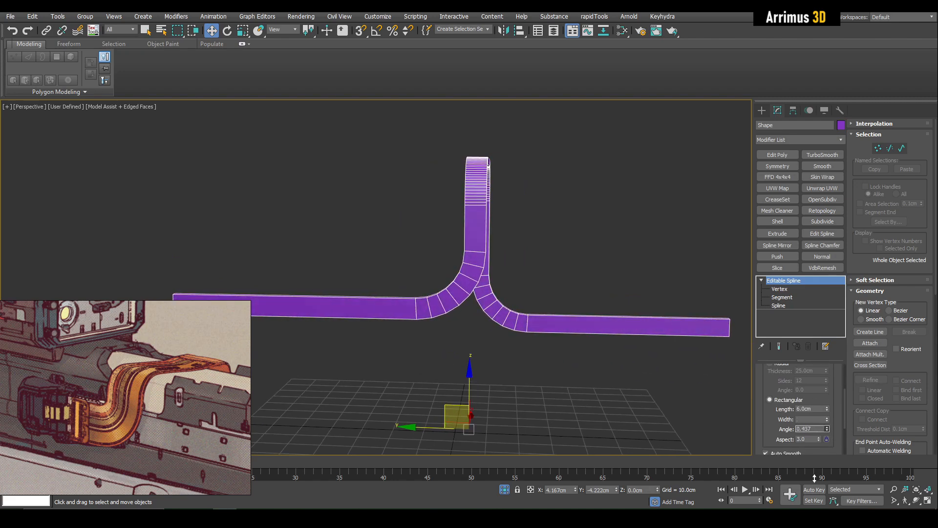
middle_click_drag(627, 341, 616, 348, "alt")
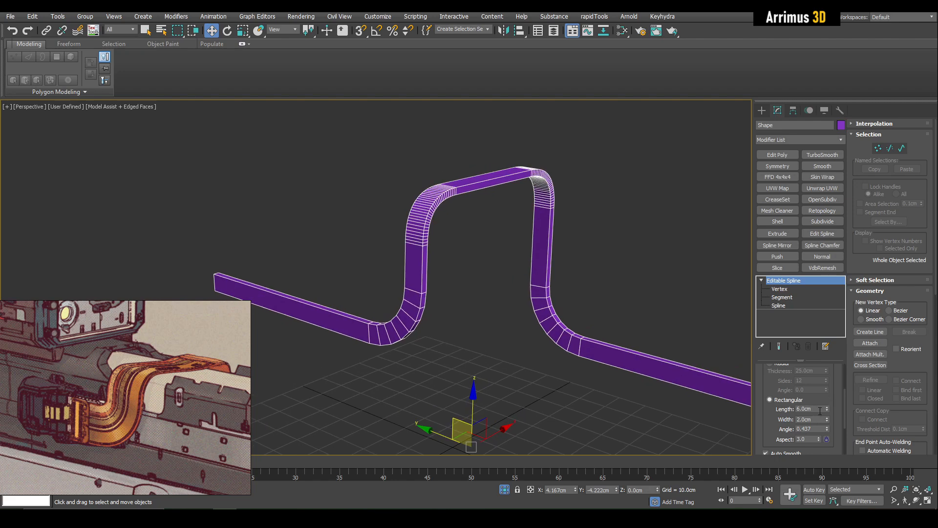
left_click_drag(827, 408, 842, 272)
middle_click_drag(392, 278, 434, 241, "alt")
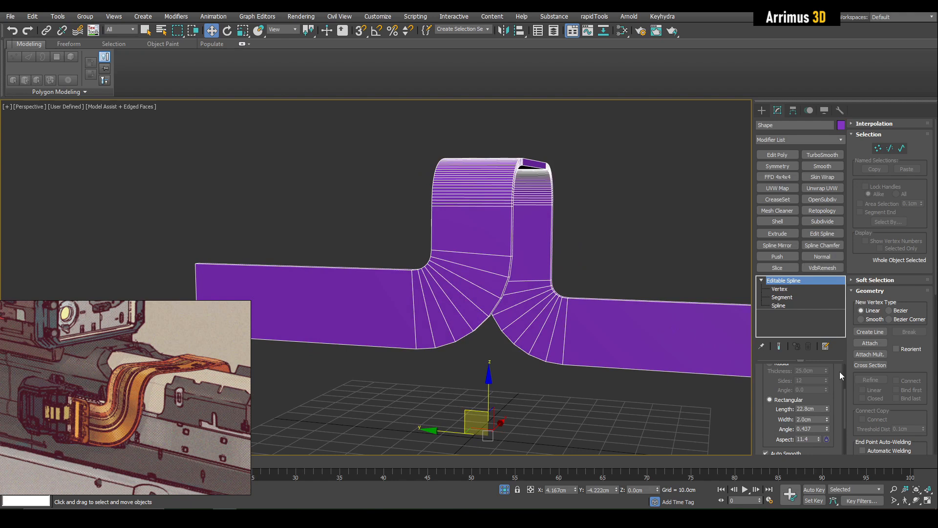
mouse_move(827, 409)
left_mouse_down()
mouse_move(827, 298)
mouse_move(840, 409)
left_mouse_up()
key("q")
middle_click_drag(616, 297, 547, 294, "alt")
Change the band's object color to orange and add an Edit Poly modifier to it.
left_click(840, 126)
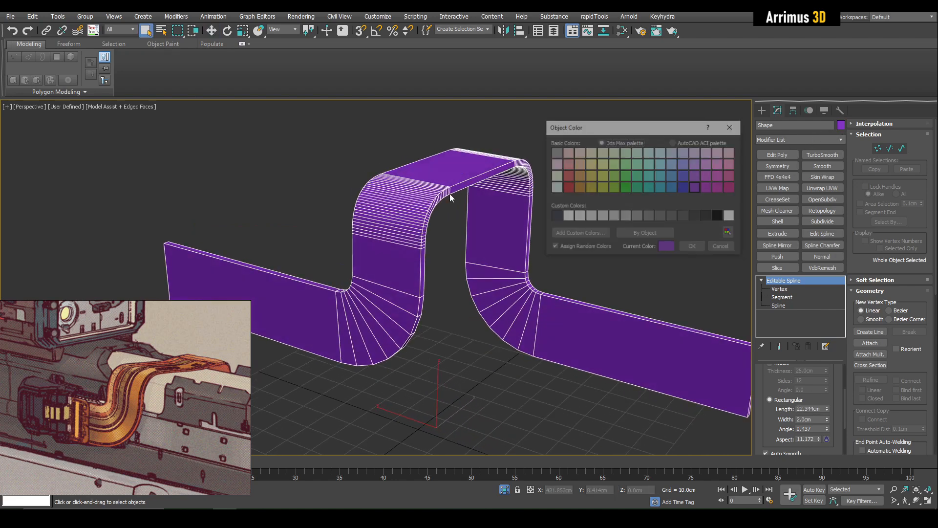
left_click(693, 248)
middle_click_drag(587, 259, 534, 259, "alt")
key("ctrl+e")
key("2")
left_click(452, 206)
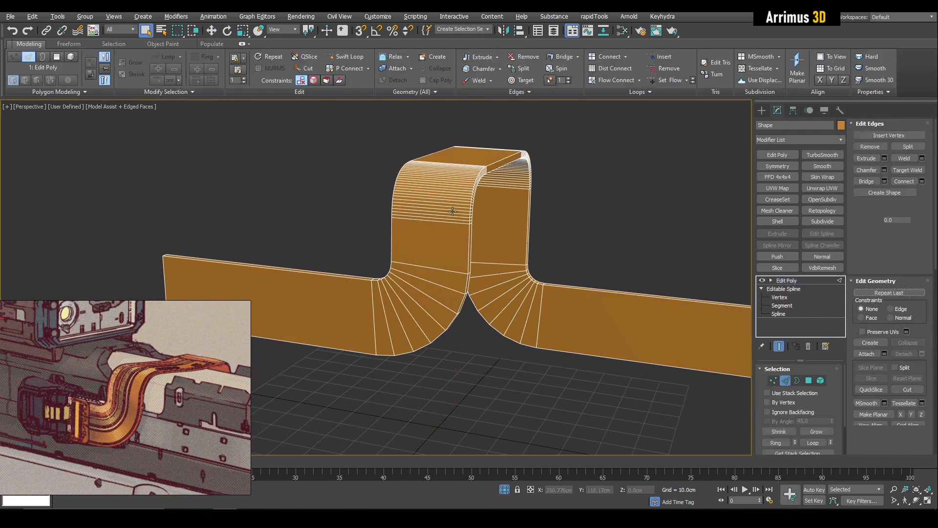
key("alt+r")
key("ctrl+shift+e")
type("2")
left_click_drag(574, 260, 579, 252)
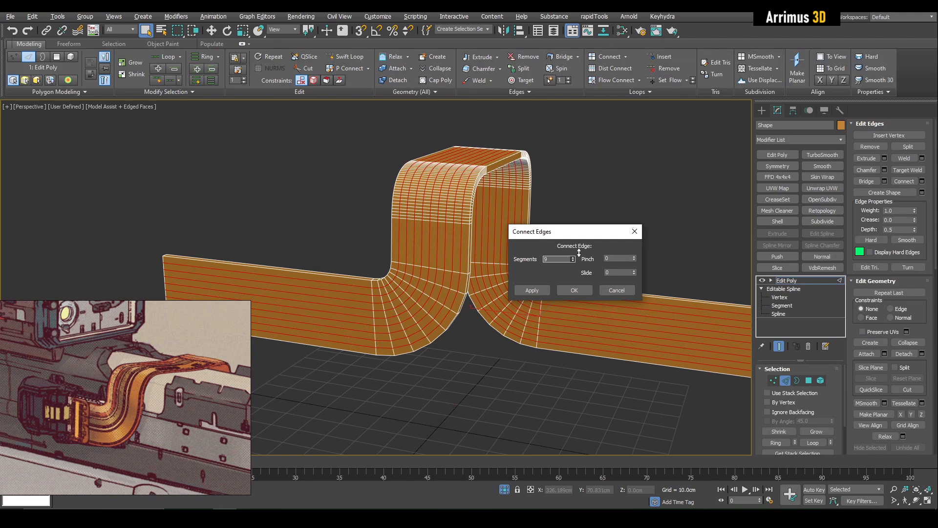
left_click(616, 290)
Insert lengthwise edge loops with Swift Loop: two near the near edge of the band and three around its middle.
scroll(489, 227, "up", 6)
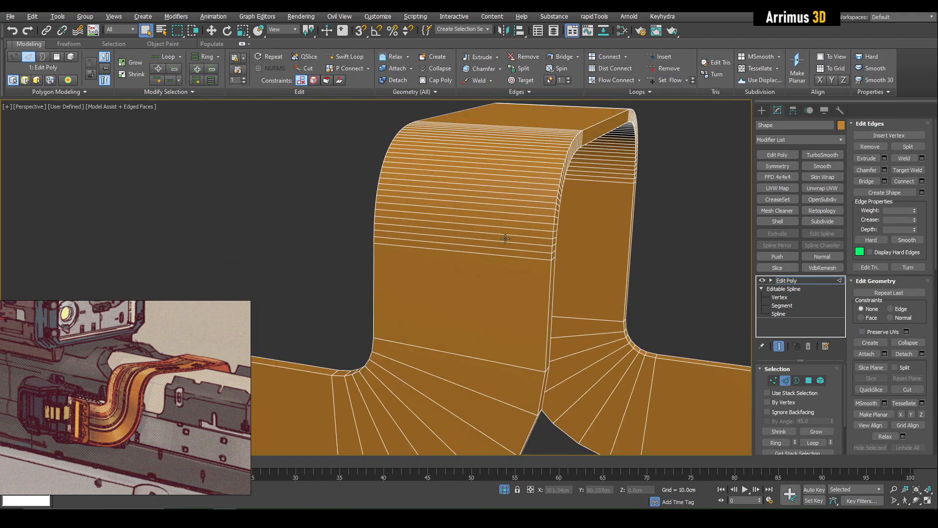
key("alt+1")
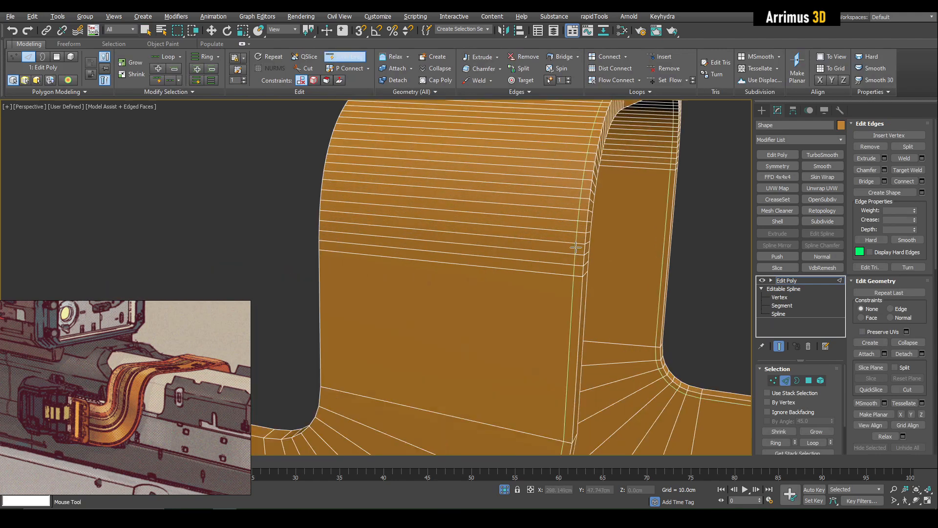
left_click(550, 230)
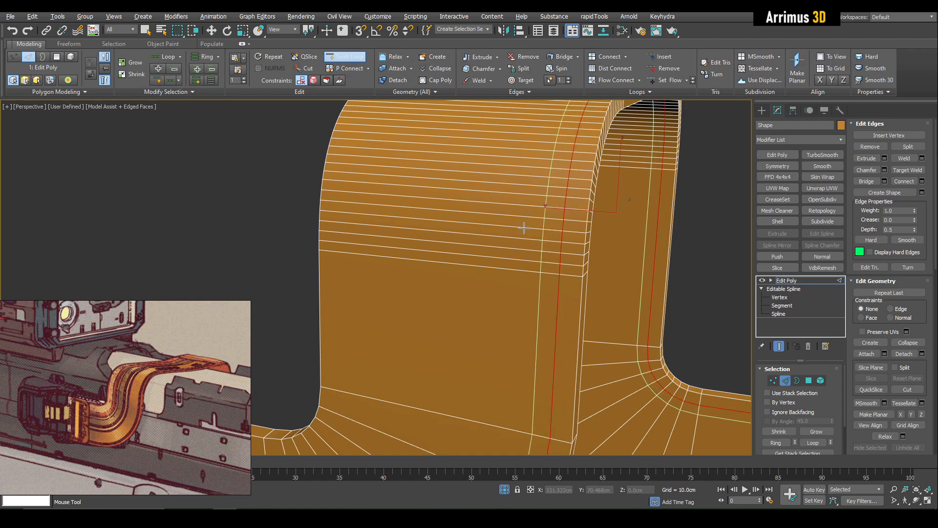
left_click(544, 219)
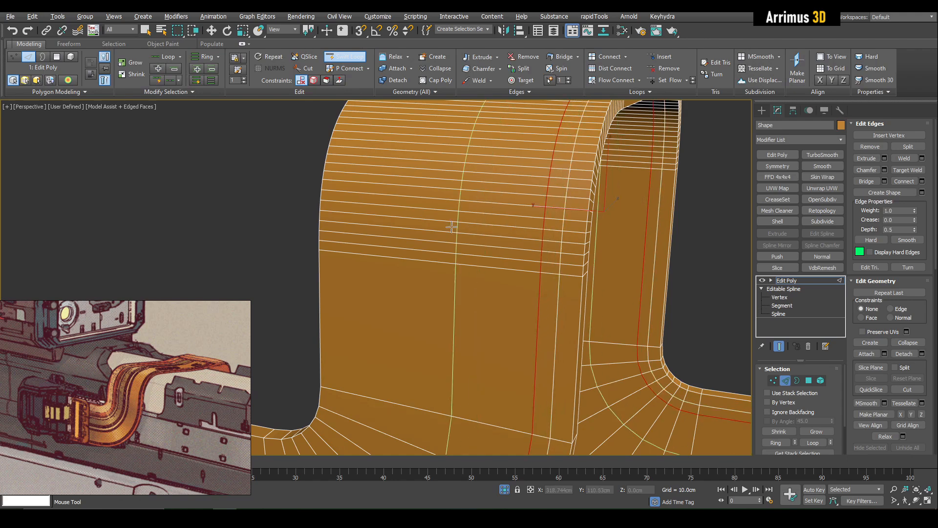
left_click(479, 225)
left_click(462, 223)
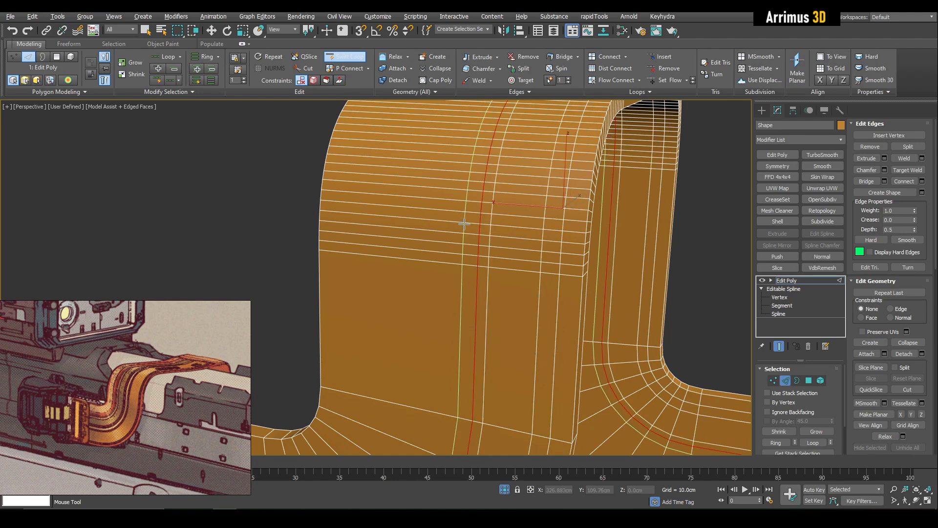
left_click(404, 225)
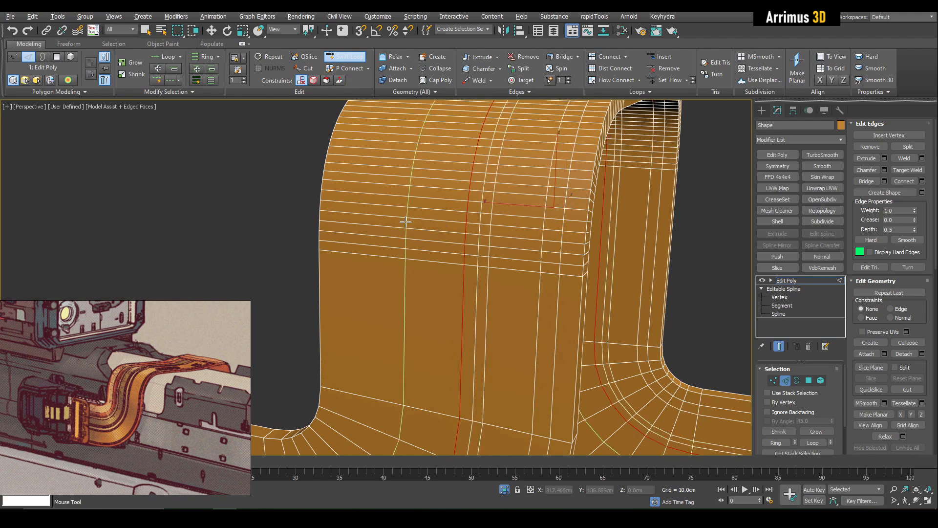
Insert a close pair of lengthwise loops left of the band's middle and a tight cluster of three beside its far edge.
left_click(421, 219)
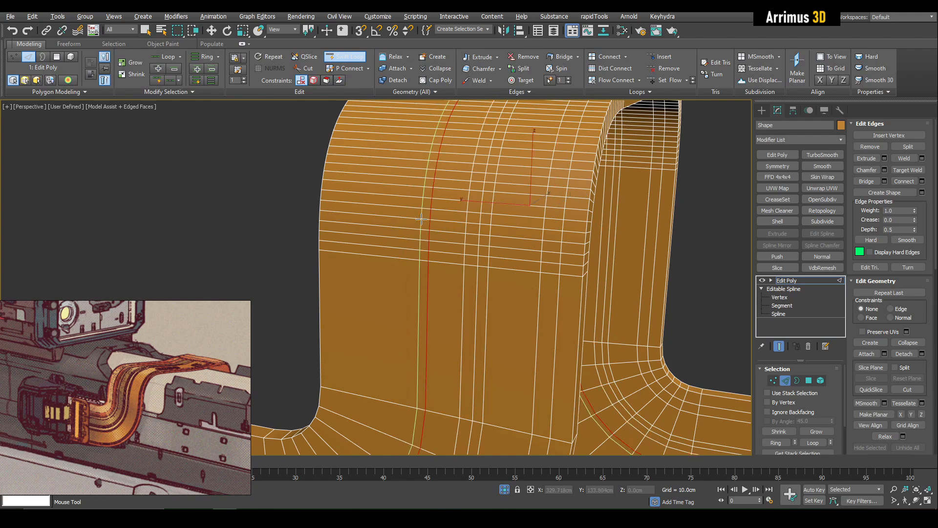
left_click(342, 211)
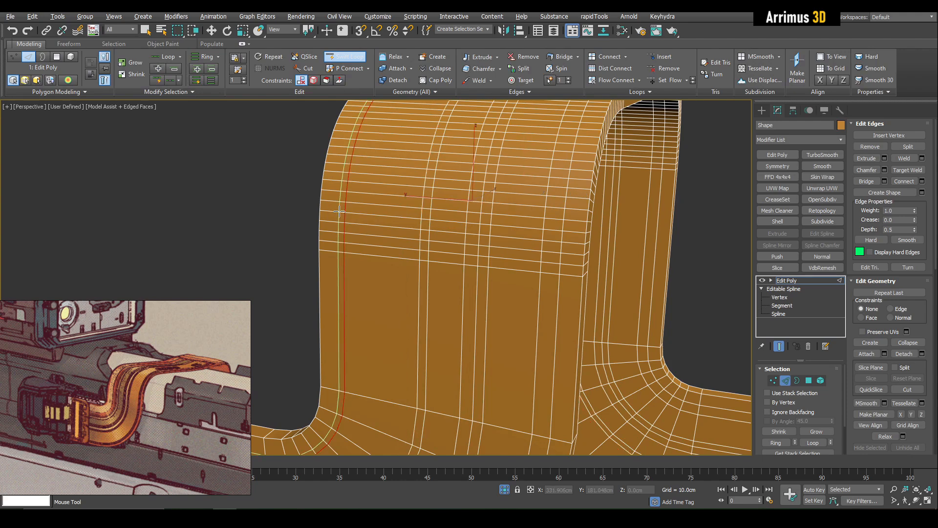
left_click(358, 215)
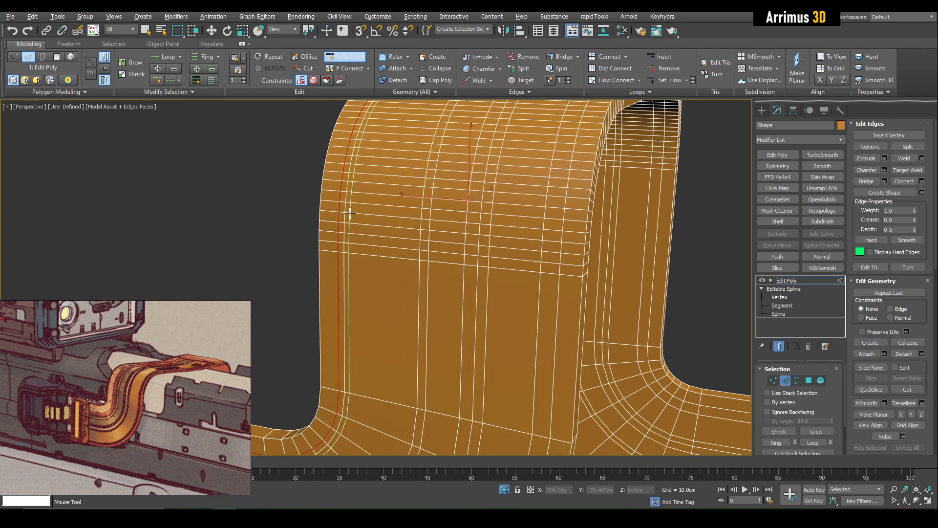
right_click(483, 255)
scroll(484, 255, "down", 3)
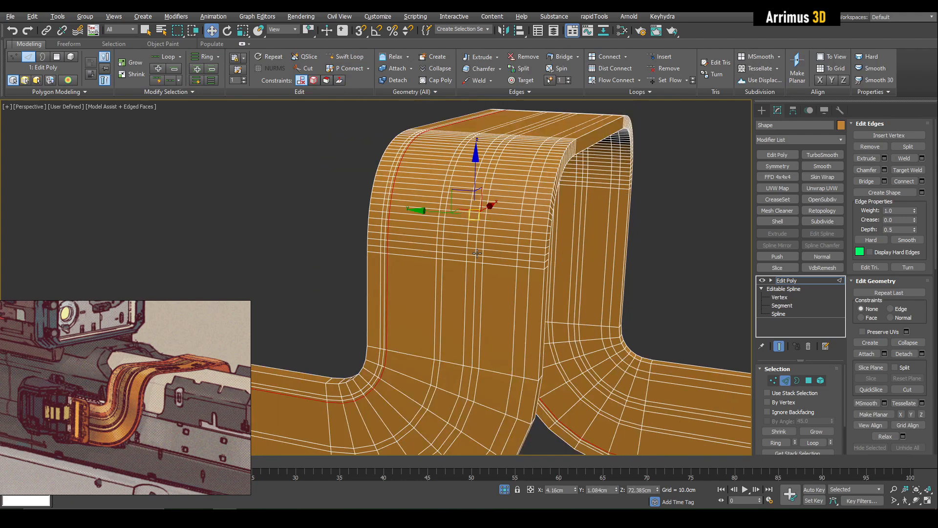
Add a second Edit Poly modifier and ring-select the new lengthwise edges on the band's flat vertical face.
key("2")
key("q")
middle_click_drag(522, 258, 519, 246, "alt")
key("shift+e")
key("2")
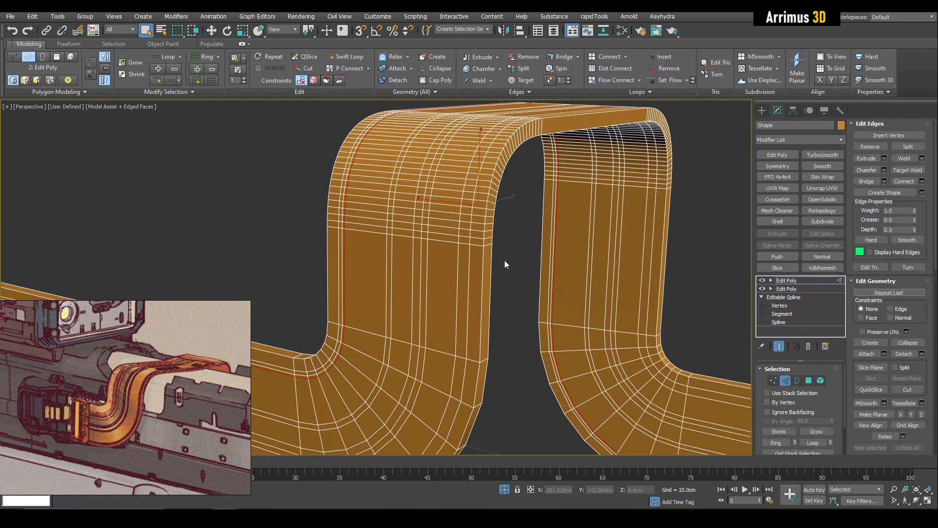
left_click(469, 269)
key("alt+r")
middle_click_drag(473, 268, 482, 215, "alt")
scroll(494, 259, "up", 3)
key("alt+x")
key("alt+x")
scroll(482, 216, "up", 2)
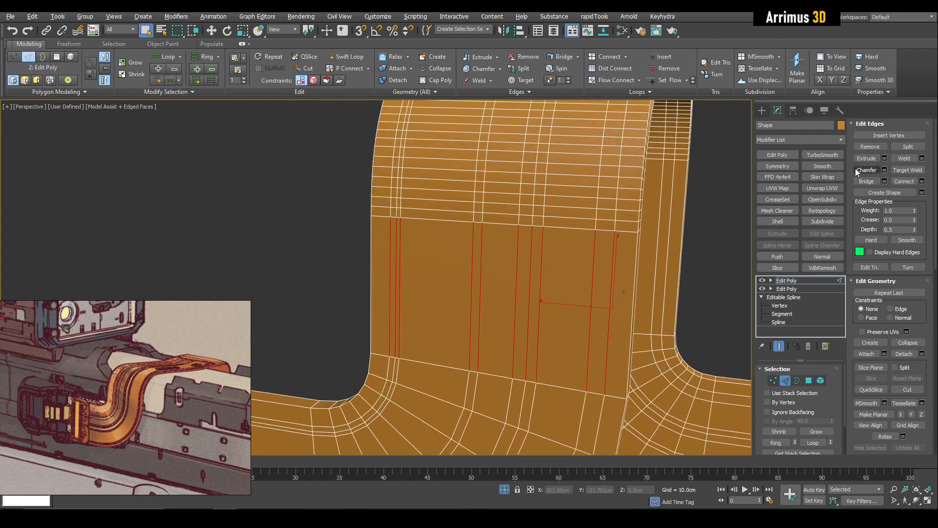
Chamfer the full lengthwise edge loops by 0.14 cm with 0 segments.
left_click(882, 170)
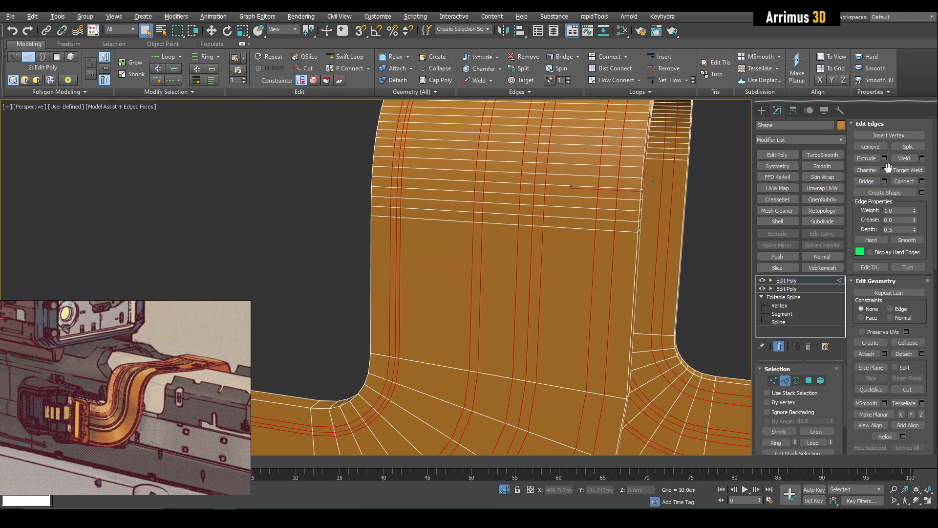
left_click(885, 169)
left_click_drag(606, 269, 610, 287)
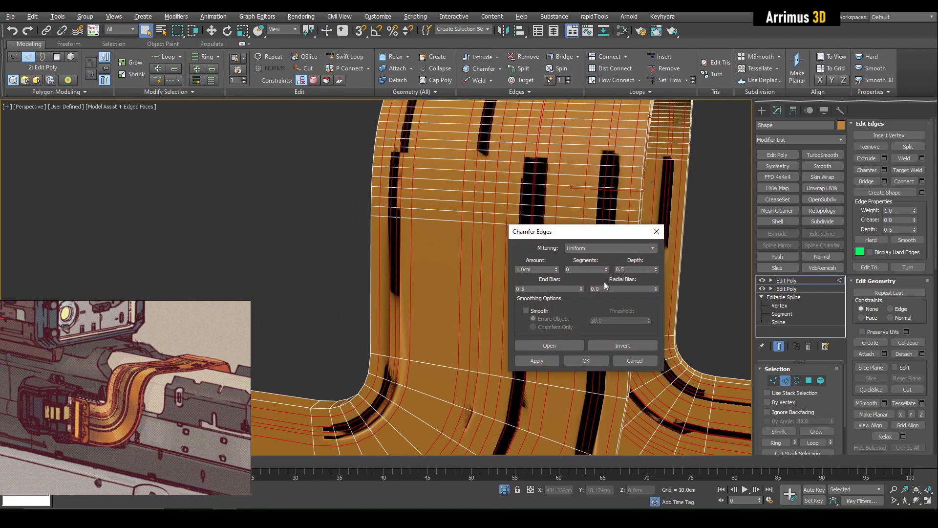
left_click_drag(557, 271, 581, 309)
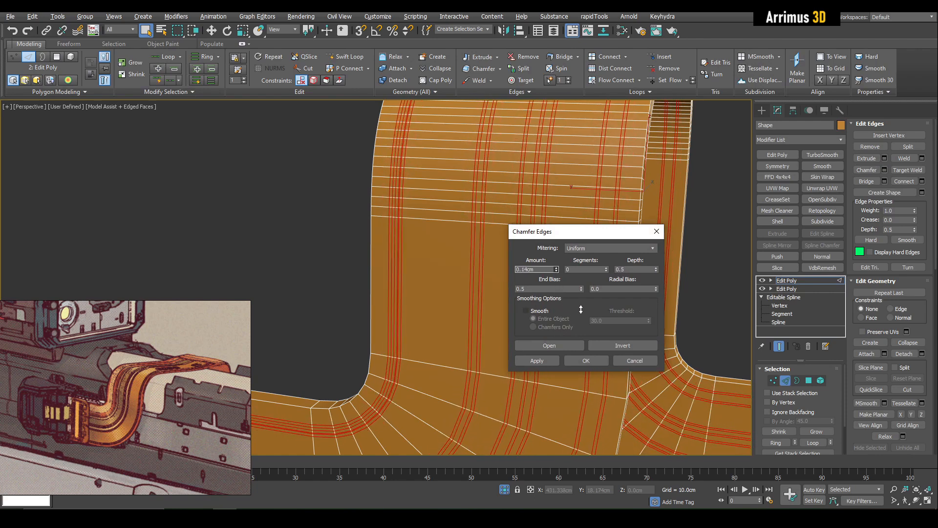
left_click(592, 360)
scroll(576, 232, "up", 4)
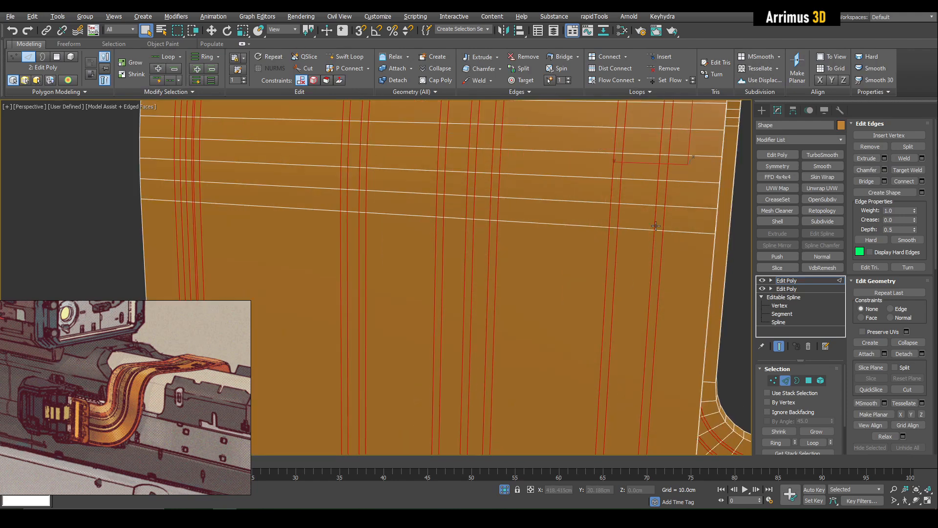
Select the short edges across every narrow chamfered strip along the whole band, and add a third Edit Poly modifier.
left_click(659, 232)
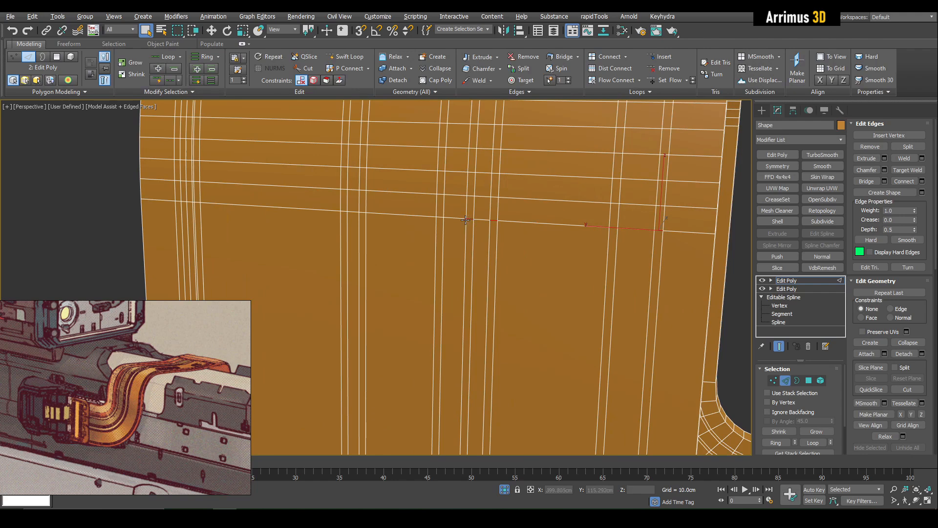
scroll(361, 211, "up", 3)
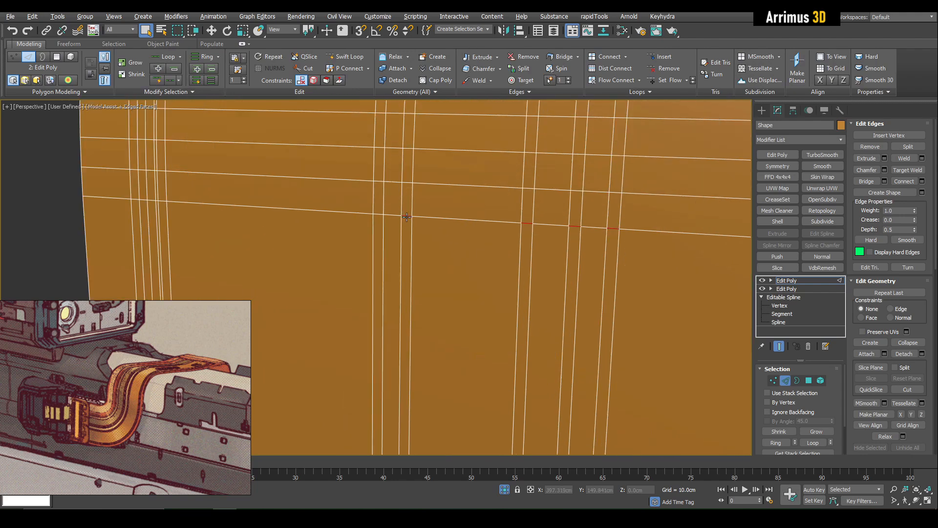
scroll(275, 214, "up", 3)
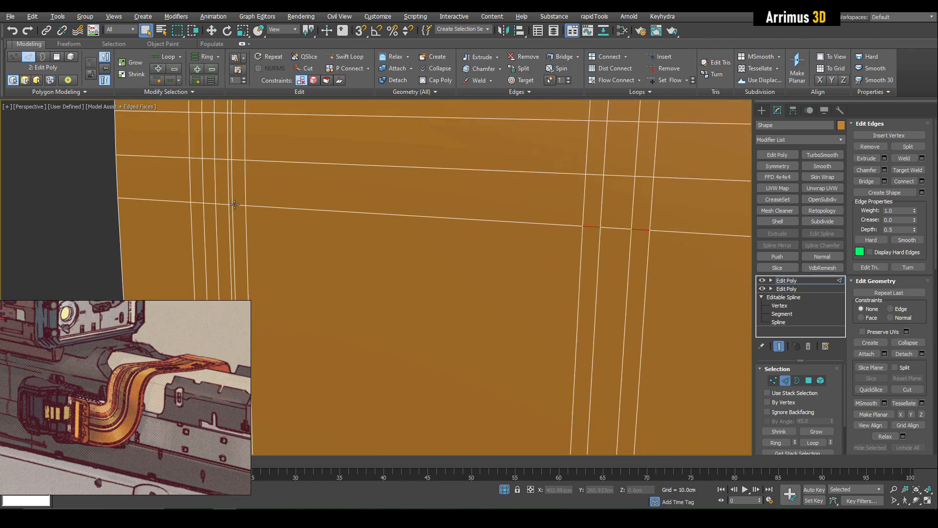
scroll(372, 223, "down", 4)
middle_click_drag(535, 245, 465, 253)
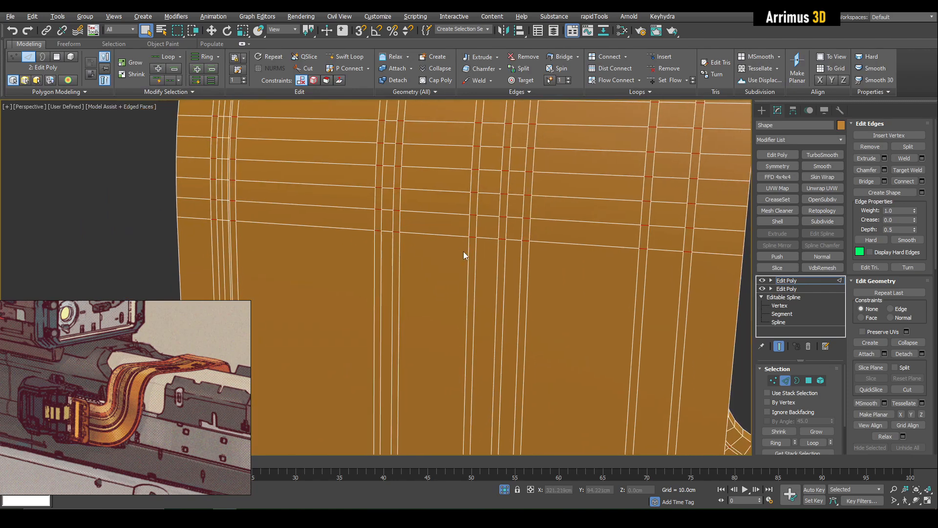
key("2")
key("ctrl+e")
key("2")
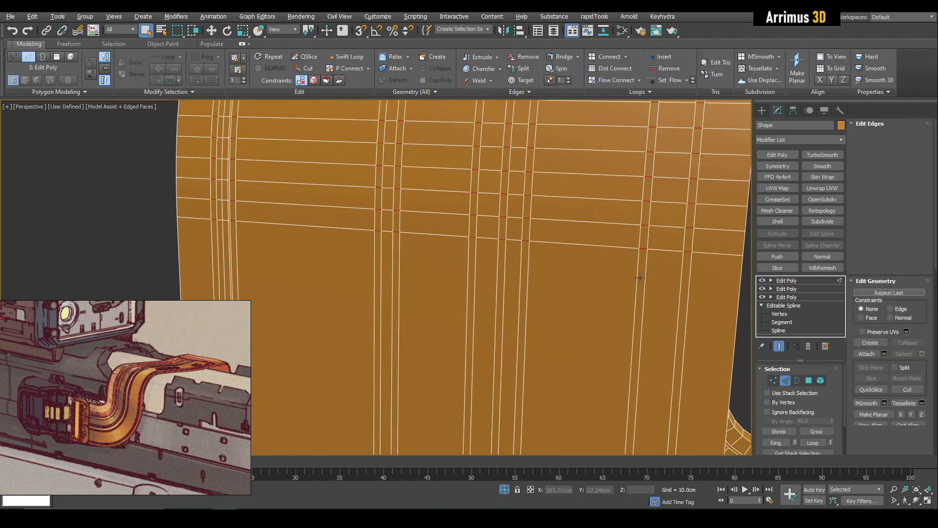
Convert the short-edge selection into a polygon selection covering all the narrow lengthwise strips.
left_click(807, 380, "ctrl")
scroll(494, 272, "down", 5)
middle_click_drag(494, 272, 537, 226, "alt")
scroll(537, 226, "up", 3)
scroll(457, 207, "up", 4)
middle_click_drag(457, 208, 484, 225, "alt")
scroll(485, 226, "up", 2)
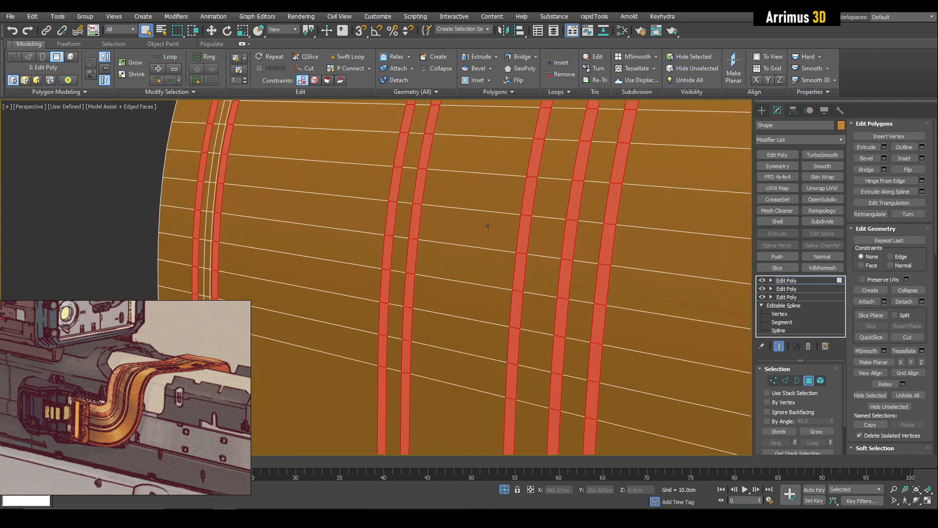
Bevel the narrow strip polygons inward by Local Normal and detach them as a separate object.
scroll(486, 230, "down", 2)
key("ctrl+shift+b")
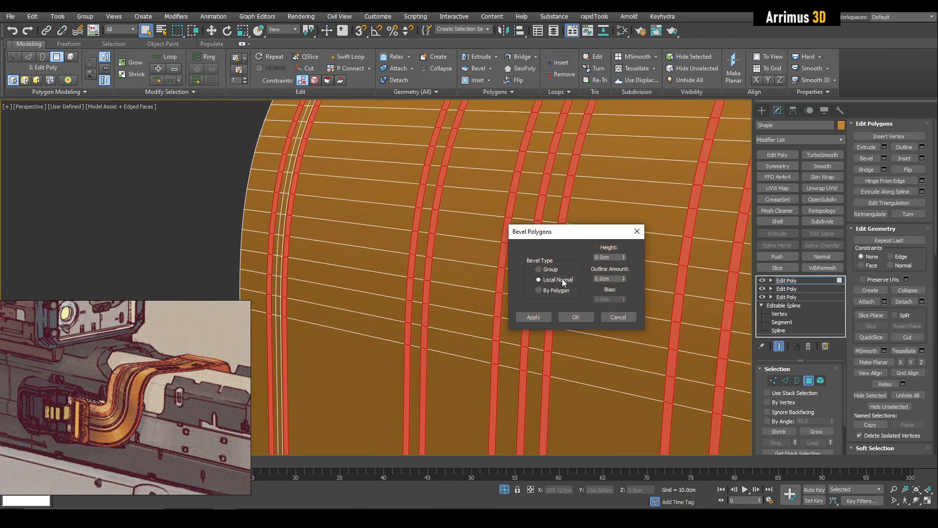
left_click_drag(623, 255, 623, 265)
left_click(575, 317)
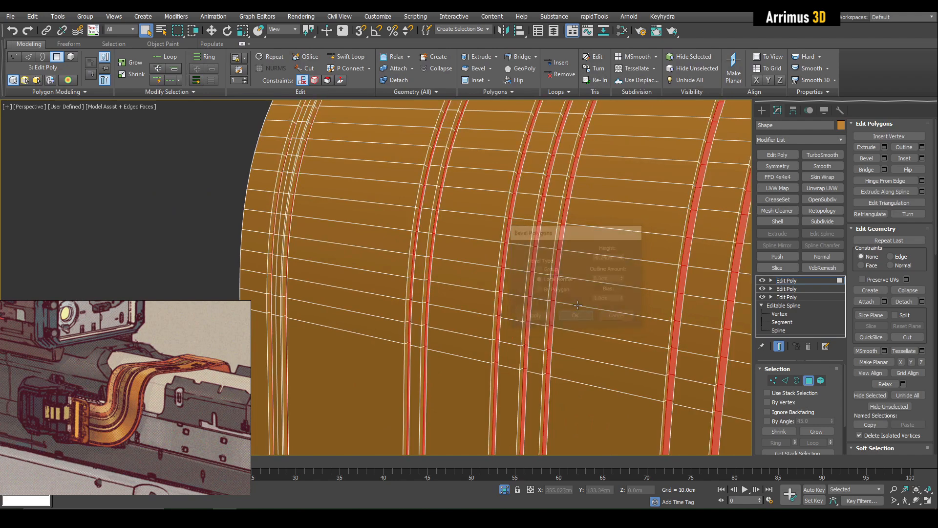
key("alt+d")
left_click(597, 273)
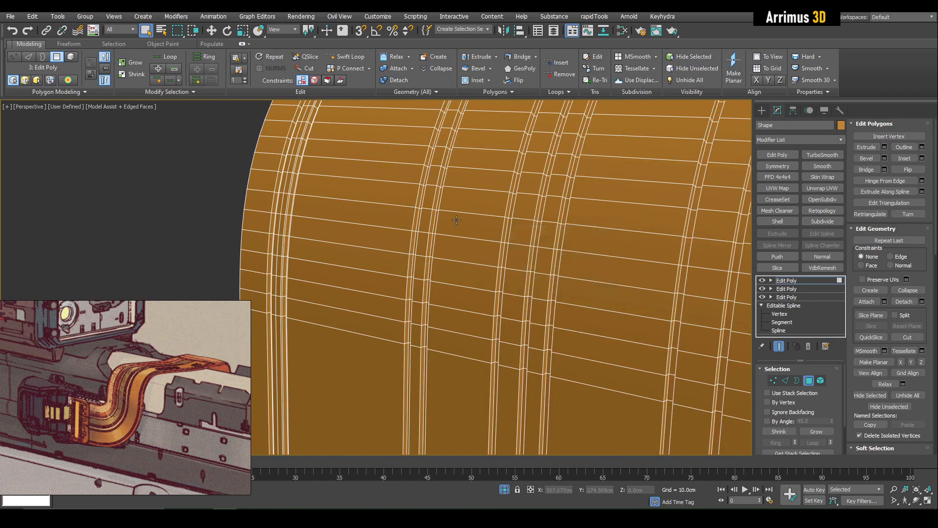
Give the detached narrow strips a Shell modifier with 0.22 cm outer amount and a near-black object color.
key("4")
left_click_drag(224, 177, 351, 213)
left_click(624, 206, "alt")
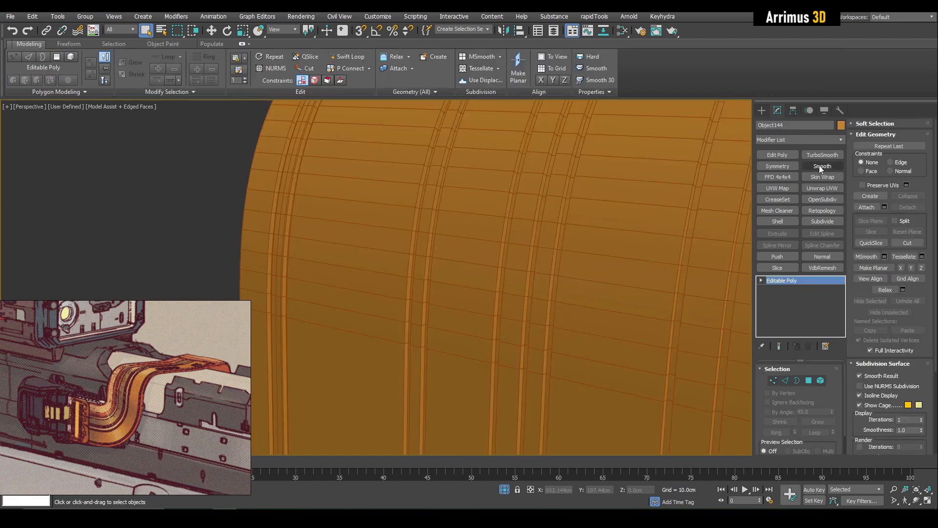
left_click(777, 222)
left_click_drag(831, 393, 834, 380)
left_click(840, 126)
left_click(693, 247)
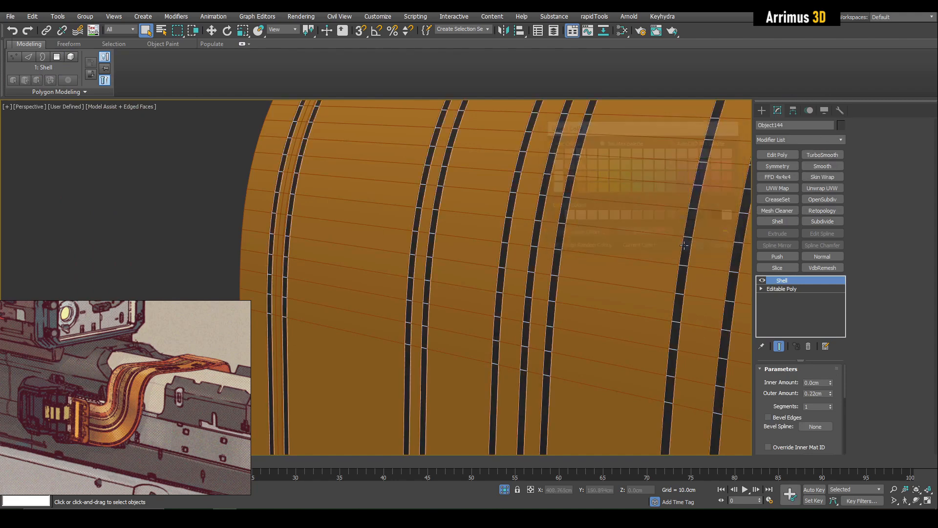
Examine the dark stripes along the whole ribbon from several angles without the wireframe overlay.
scroll(494, 244, "down", 10)
key("F4")
middle_click_drag(533, 231, 481, 249, "alt")
left_click(384, 180)
scroll(436, 201, "up", 8)
middle_click_drag(552, 190, 512, 238, "alt")
scroll(542, 202, "down", 3)
scroll(512, 238, "down", 2)
left_click(512, 239)
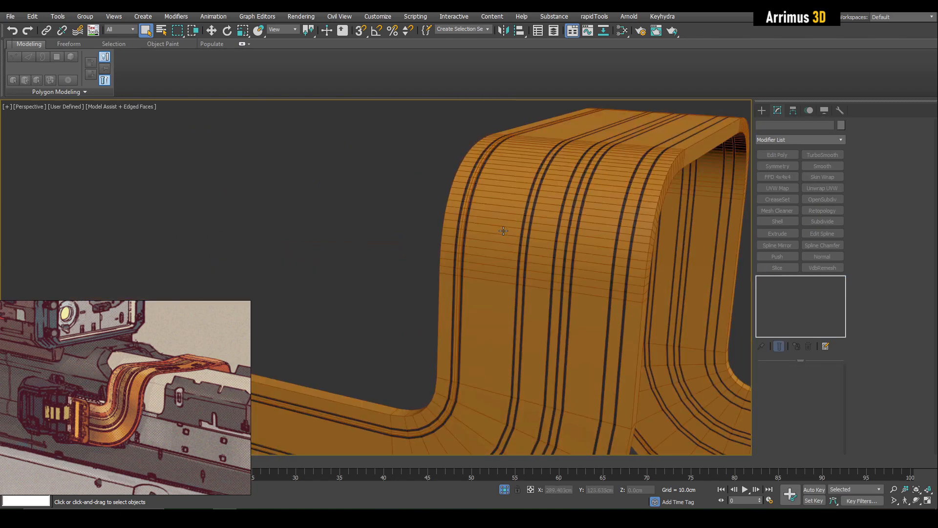
Connect the ring of edges across a wide section between dark stripes with two loops pinched outward toward the stripes.
key("F4")
scroll(518, 221, "up", 4)
scroll(517, 221, "up", 2)
key("2")
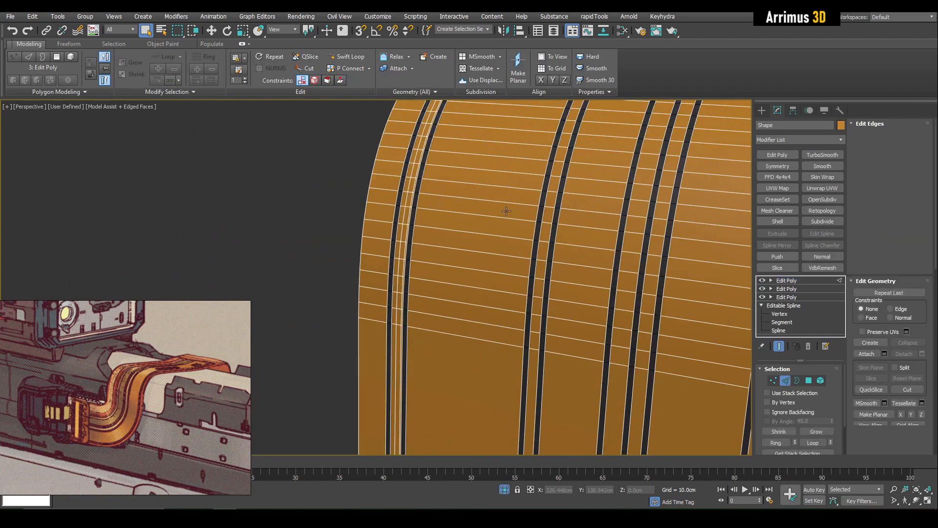
key("alt+r")
key("ctrl+shift+e")
left_click_drag(636, 256, 639, 218)
left_click(582, 289)
Select the polygon loop between the two pinched loops, bevel it, and detach it as a separate object.
key("4")
left_click(510, 204)
left_click(511, 195, "shift")
scroll(511, 195, "up", 2)
key("ctrl+shift+b")
left_click(578, 317)
key("ctrl+d")
left_click(601, 269)
Color the detached wide strip red and add Shell and Edit Poly modifiers to it.
key("4")
left_click(502, 218)
left_click(840, 125)
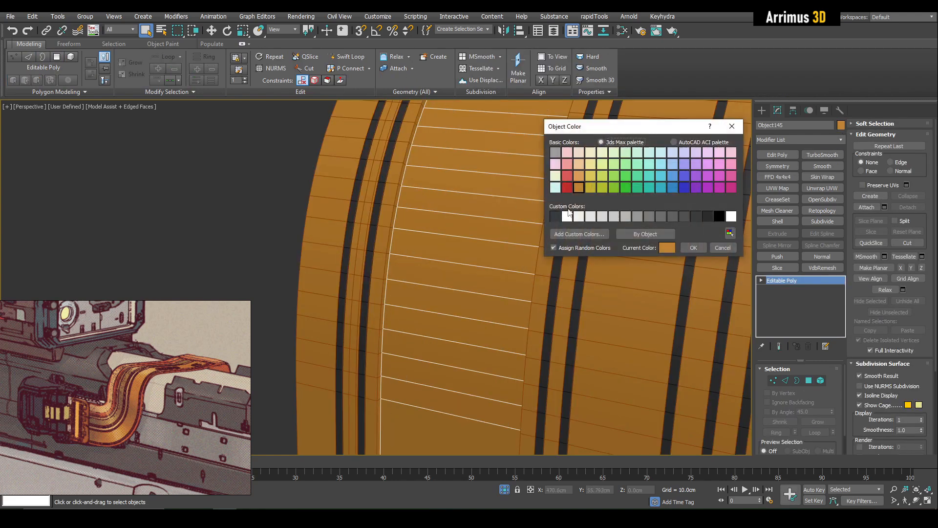
left_click(693, 248)
left_click(778, 221)
left_click(777, 155)
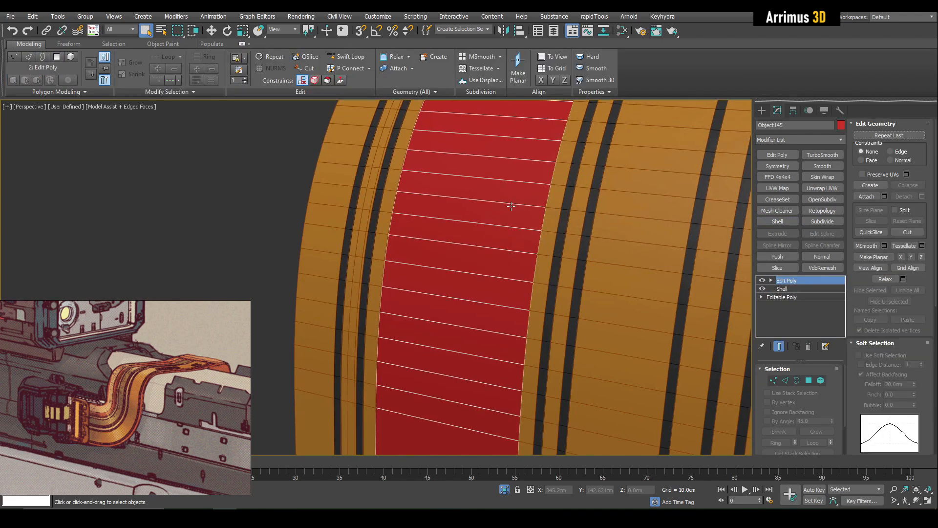
Connect lengthwise loops across the red strip and extrude them into grooves with -0.14 cm height and 0.08 cm base width.
key("2")
left_click(537, 205, "shift")
key("ctrl+shift+e")
left_click(574, 290)
left_click(884, 157)
left_click_drag(590, 257, 590, 259)
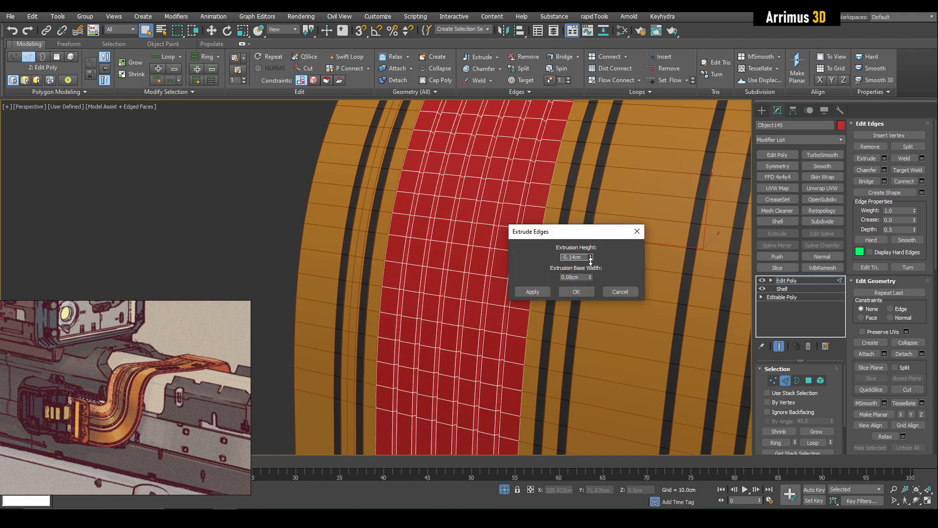
left_click(576, 291)
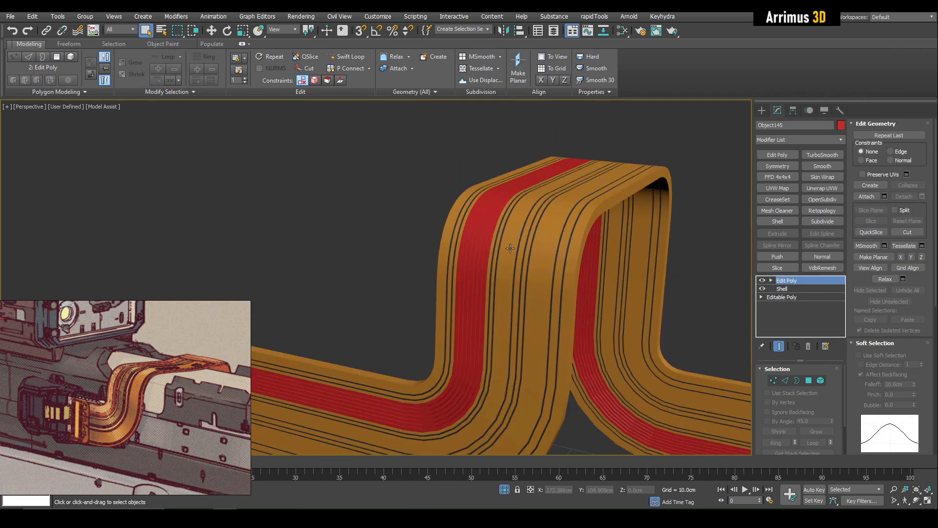
Select all three ribbon objects and apply a TurboSmooth modifier to them.
middle_click_drag(494, 245, 469, 236, "alt")
scroll(538, 247, "down", 4)
left_click(552, 244)
scroll(510, 242, "up", 4)
left_click_drag(372, 154, 461, 222)
middle_click_drag(461, 222, 587, 266)
scroll(587, 266, "up", 3)
left_click(836, 155)
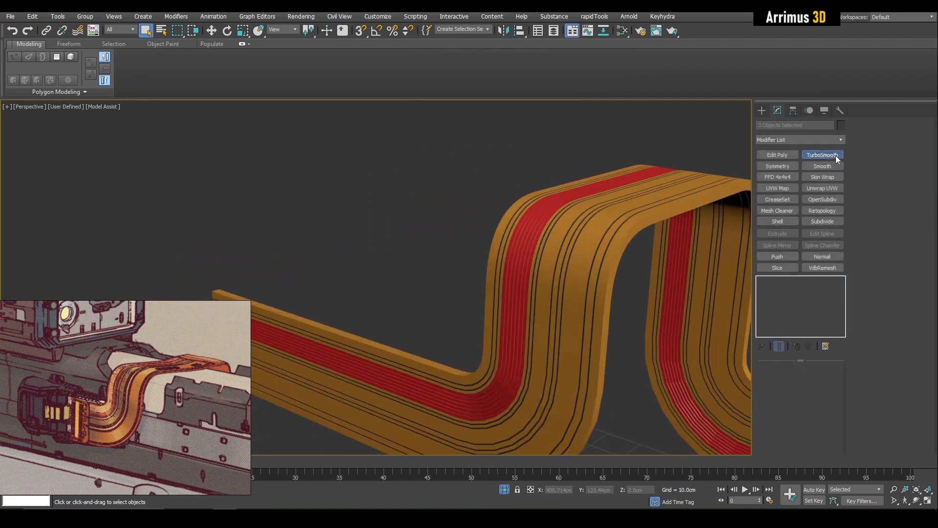
middle_click_drag(611, 235, 689, 242, "alt")
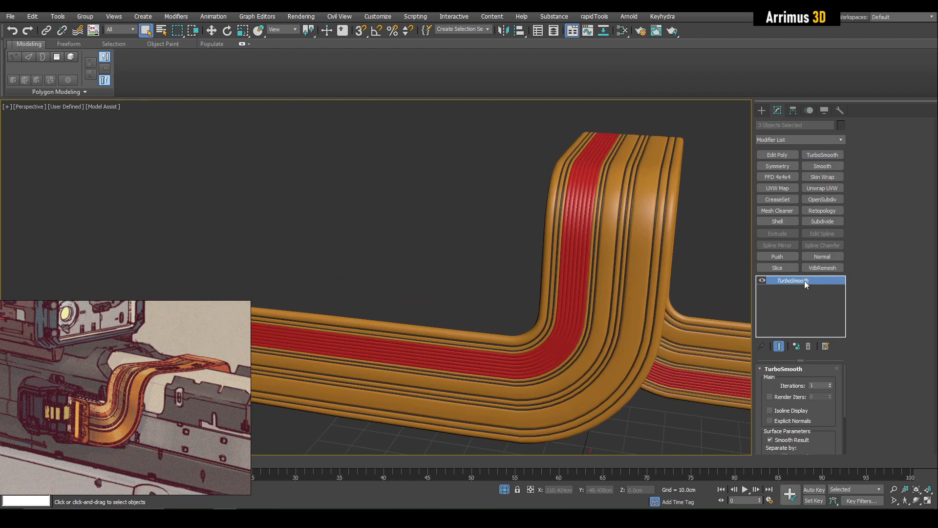
Set the TurboSmooth iterations to 2 for the three ribbon objects and display their edges.
left_click(829, 383)
middle_click_drag(611, 249, 461, 260, "alt")
key("F4")
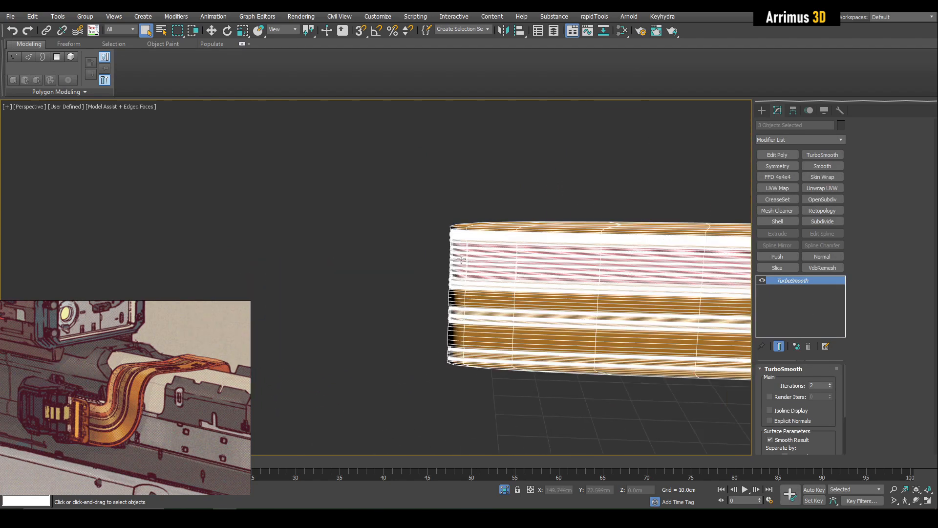
Add an Edit Poly modifier beneath the orange ribbon's TurboSmooth and delete the ribbon's end-cap polygons.
left_click(471, 229)
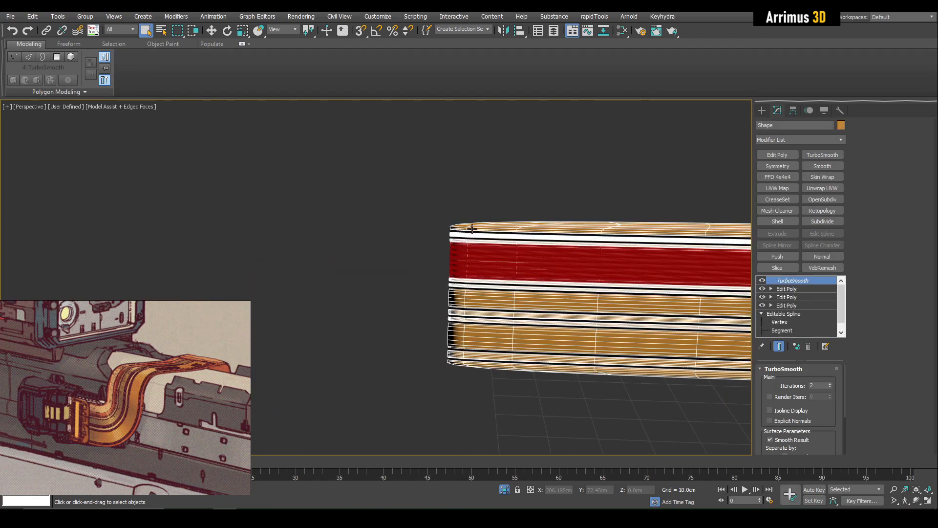
left_click(798, 290)
left_click(777, 155)
left_click(779, 346)
key("4")
middle_click_drag(477, 245, 427, 237, "alt")
left_click_drag(412, 186, 492, 376)
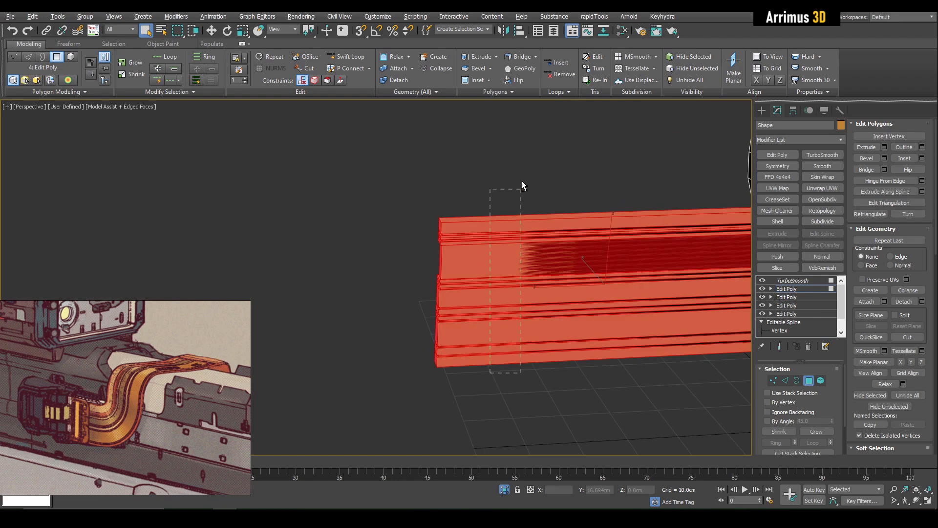
left_click_drag(518, 204, 518, 201, "alt")
key("shift+e")
scroll(482, 252, "up", 6)
key("Delete")
scroll(483, 254, "down", 4)
key("shift+e")
Insert a supporting edge loop close to the open end of the orange ribbon with SwiftLoop.
middle_click_drag(496, 244, 406, 211)
key("1")
scroll(406, 211, "down", 3)
key("alt+1")
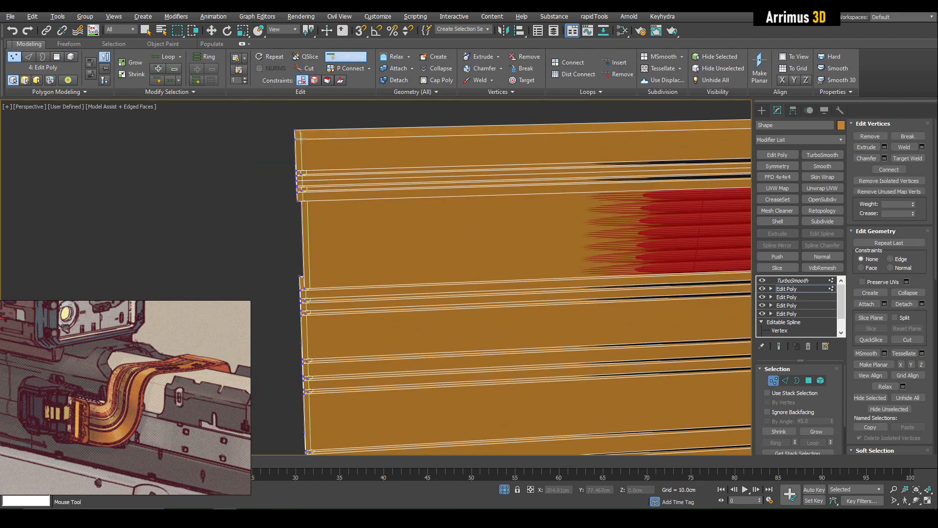
left_click(299, 139)
key("2")
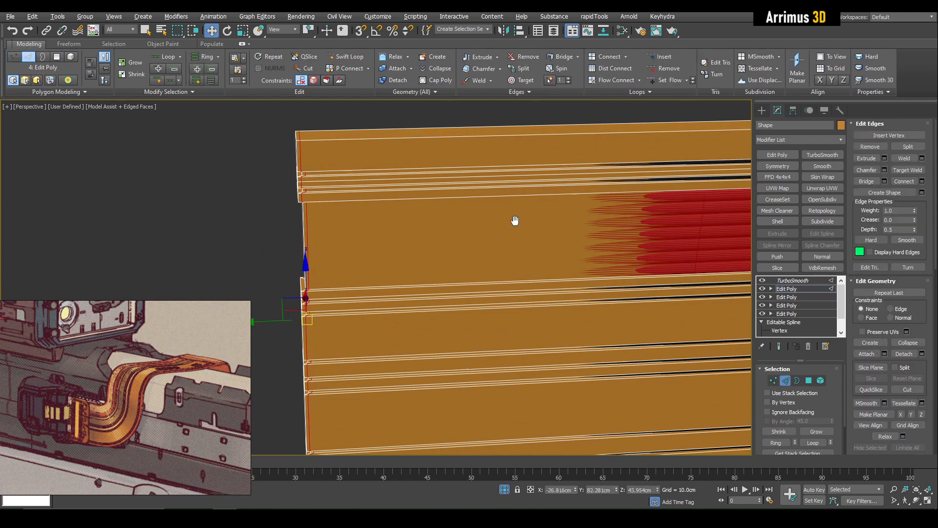
middle_click_drag(515, 223, 519, 231, "alt")
key("2")
key("q")
Add another Edit Poly beneath the red strip's TurboSmooth and insert an edge loop near the strip's end with SwiftLoop.
left_click(679, 229)
left_click(801, 289)
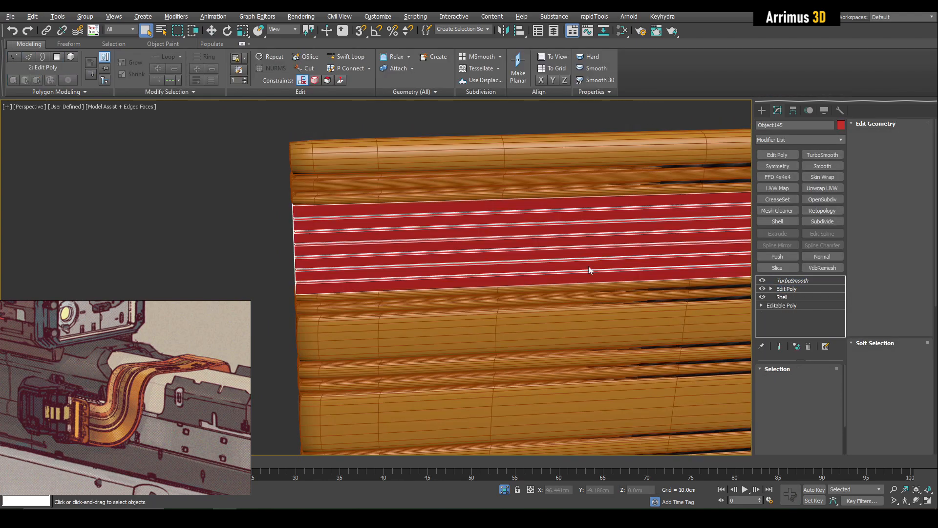
key("shift+e")
key("1")
middle_click_drag(309, 226, 399, 222)
scroll(397, 221, "up", 3)
key("alt+1")
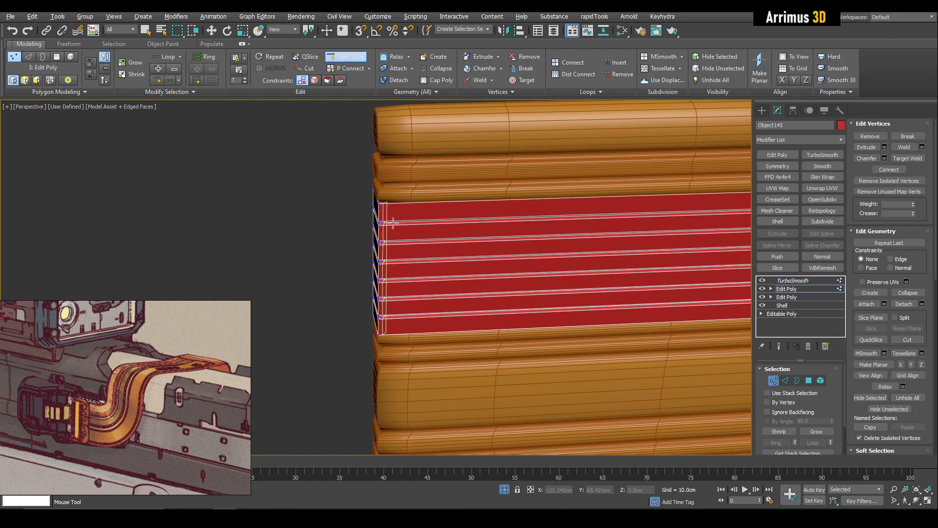
left_click(386, 224)
key("1")
key("q")
Add another Edit Poly to the orange ribbon and use SwiftLoop to tighten its end with an extra edge loop.
left_click(428, 168)
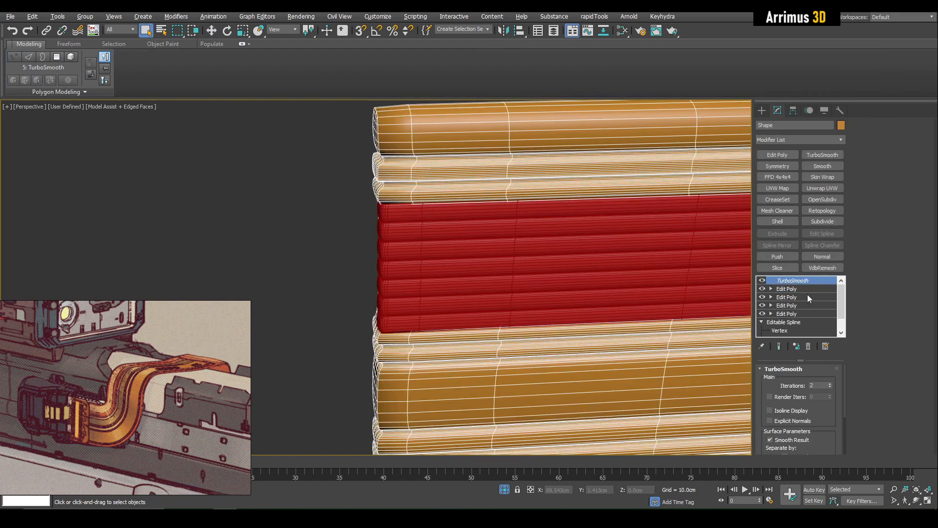
key("shift+e")
key("2")
key("alt+1")
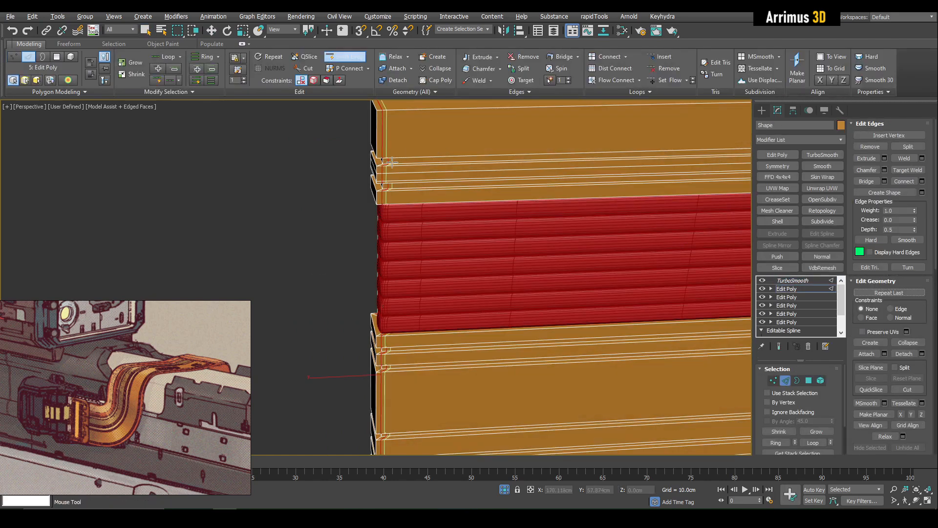
right_click(411, 186)
middle_click_drag(411, 187, 402, 218)
key("2")
key("q")
Compare the cable's end with the orange ribbon's upper Edit Poly modifiers switched off and on, and inspect it without edges.
left_click(762, 289)
left_click(762, 297)
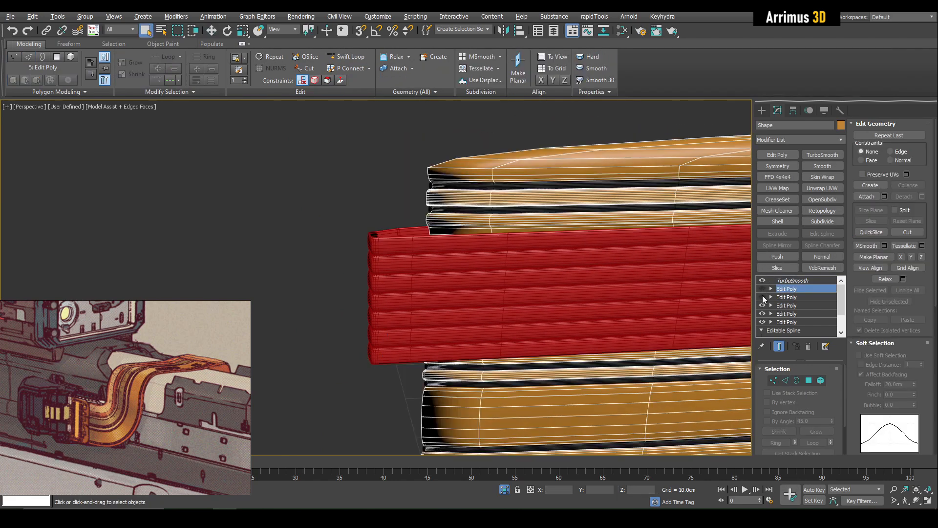
left_click(762, 296)
left_click(763, 289)
left_click(763, 289)
left_click(763, 289)
scroll(462, 210, "down", 5)
key("F4")
scroll(401, 188, "down", 4)
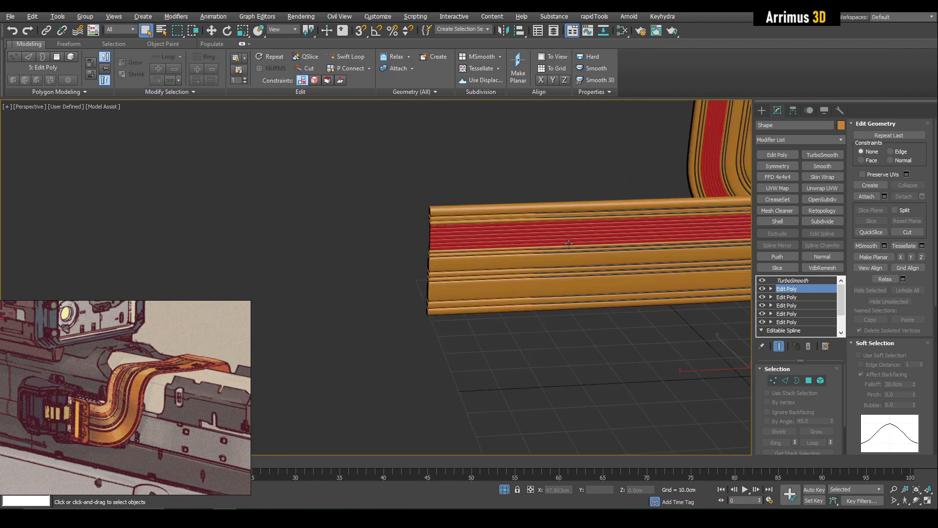
Add an Edit Poly above the dark stripes' Shell modifier and delete the stripes' end polygons at the cable's other end.
middle_click_drag(435, 230, 198, 225)
mouse_move(303, 230)
middle_mouse_down("alt")
mouse_move(521, 248)
mouse_move(563, 240)
mouse_move(523, 236)
mouse_move(622, 300)
middle_mouse_up("alt")
key("F4")
scroll(566, 304, "up", 6)
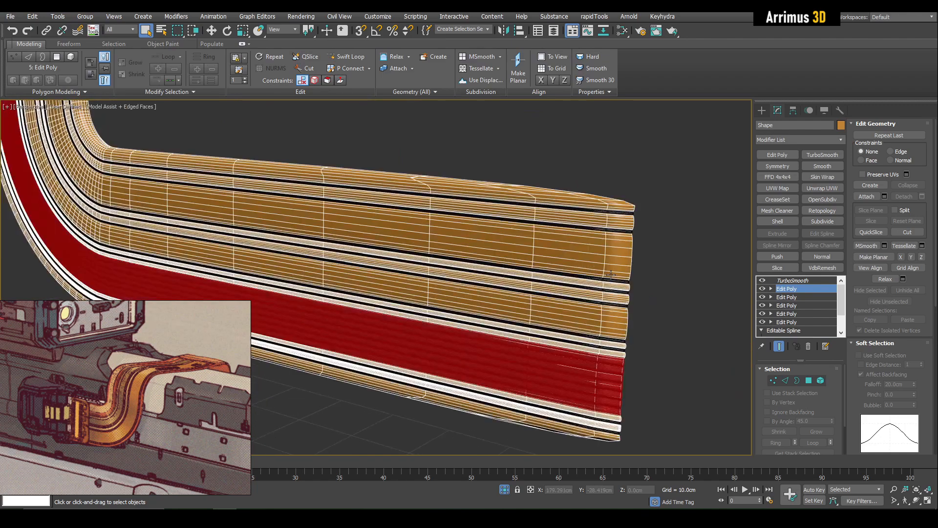
left_click(632, 303)
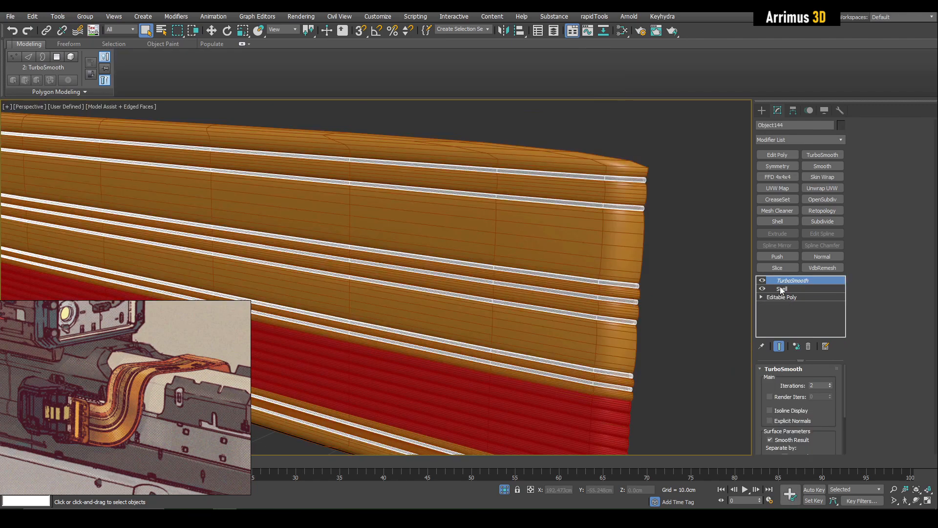
left_click(782, 287)
key("shift+e")
key("4")
scroll(647, 256, "down", 6)
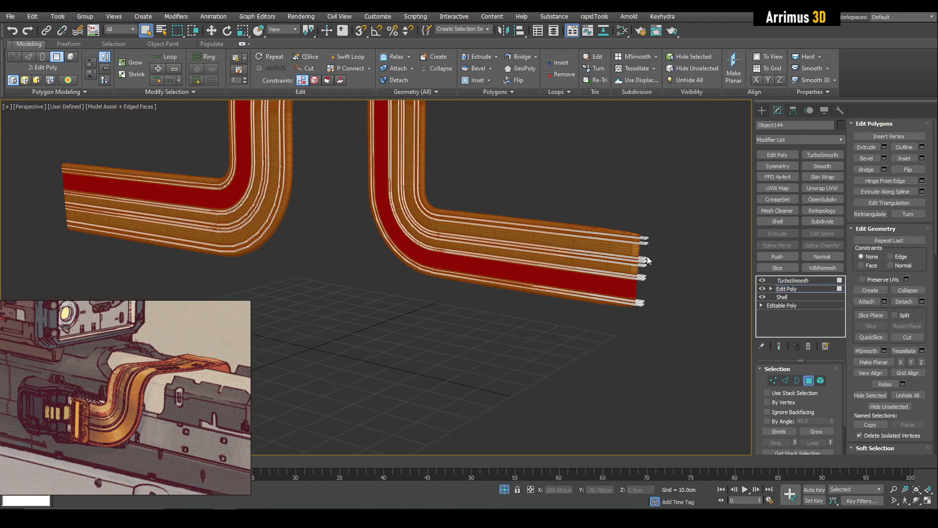
scroll(626, 232, "up", 5)
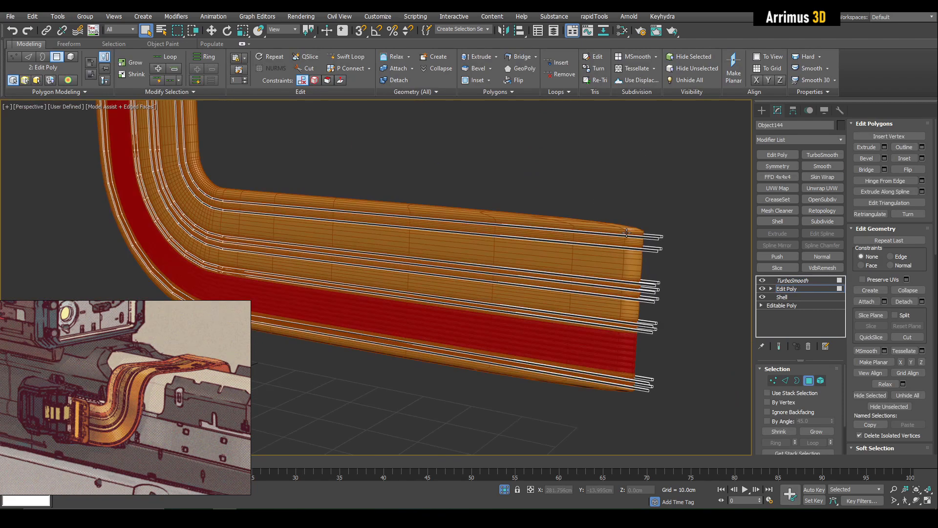
left_click(626, 233)
left_click_drag(689, 195, 618, 191)
key("Delete")
key("4")
Add an Edit Poly to the red strip below TurboSmooth and delete its end-cap polygons.
left_click(519, 332)
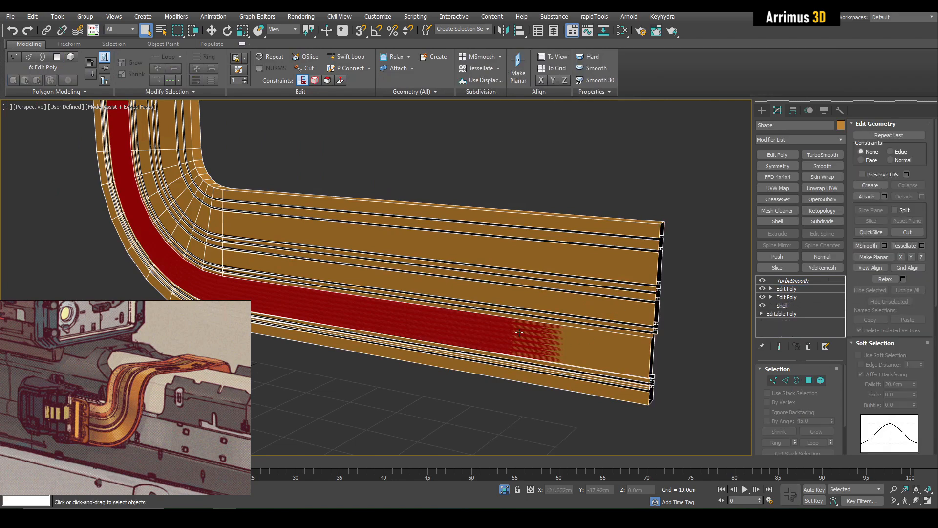
left_click(798, 290)
key("ctrl+e")
key("4")
left_click_drag(680, 407, 633, 342)
left_click_drag(565, 402, 587, 222, "alt")
key("Delete")
left_click(609, 175)
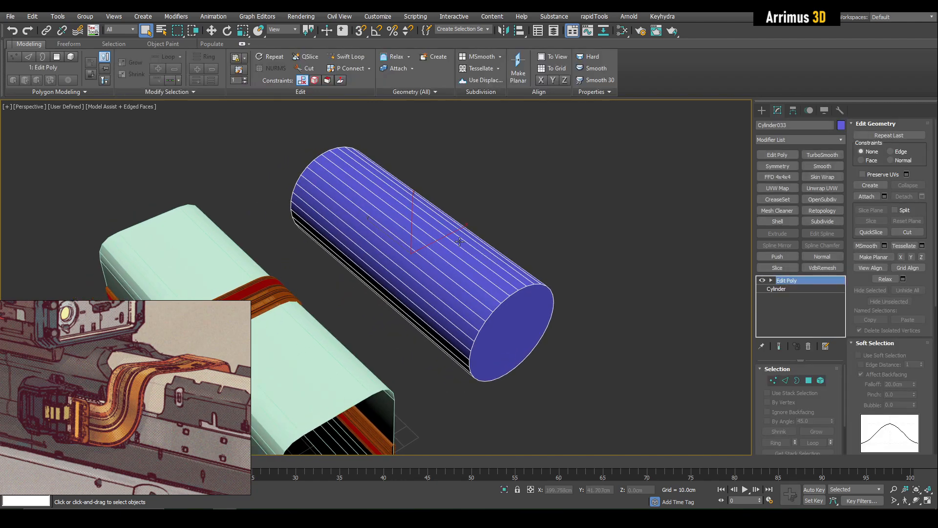
Add an Edit Poly modifier to the blue cylinder and insert an edge loop around its middle with SwiftLoop.
key("ctrl+e")
key("1")
middle_click_drag(337, 233, 364, 226, "alt")
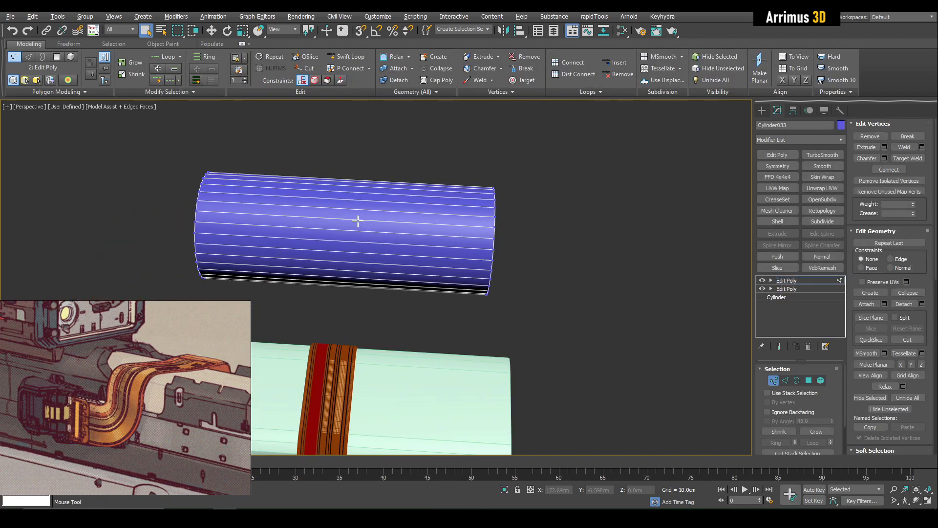
key("alt+1")
left_click(341, 218)
right_click(346, 216)
Select the cylinder's upper half-loop and connecting lengthwise side edges, and create a shape from them.
middle_click_drag(386, 183, 337, 204, "alt")
key("q")
middle_click_drag(400, 274, 471, 278, "alt")
key("alt+x")
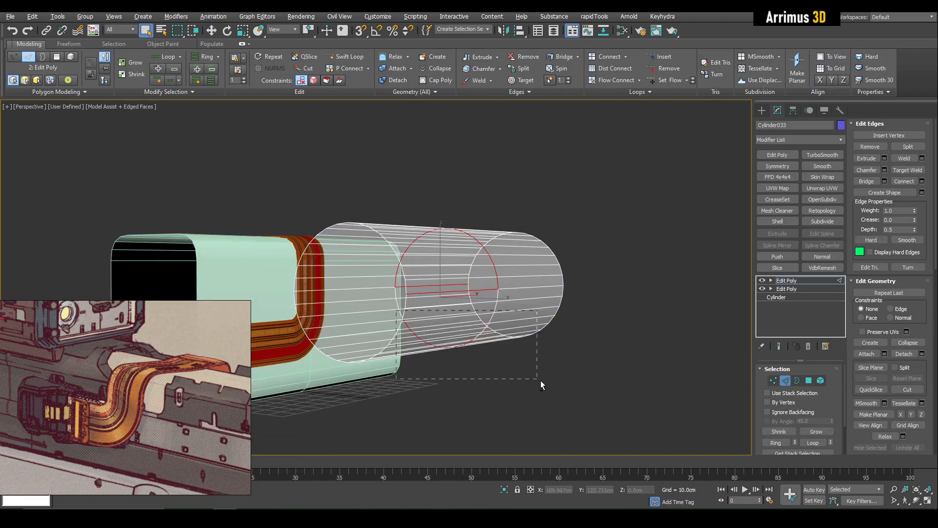
key("alt+x")
middle_click_drag(513, 374, 572, 332, "alt")
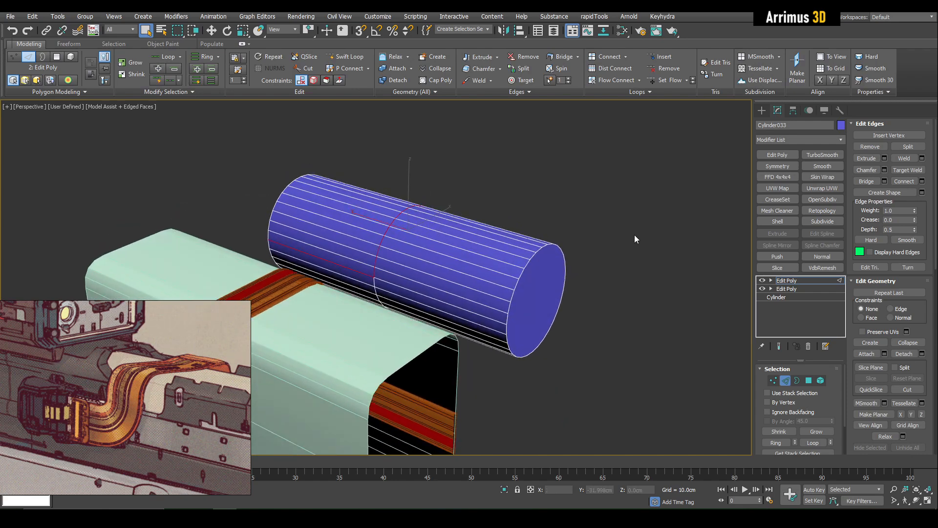
key("z")
left_click(878, 189)
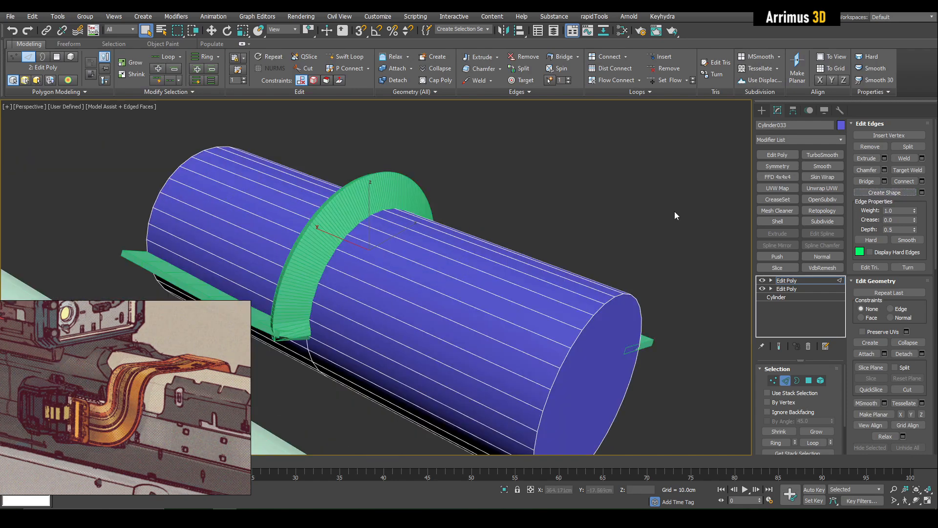
Select the newly created ribbon shape around the cylinder and isolate it.
middle_click_drag(748, 203, 511, 199, "alt")
left_click(511, 199)
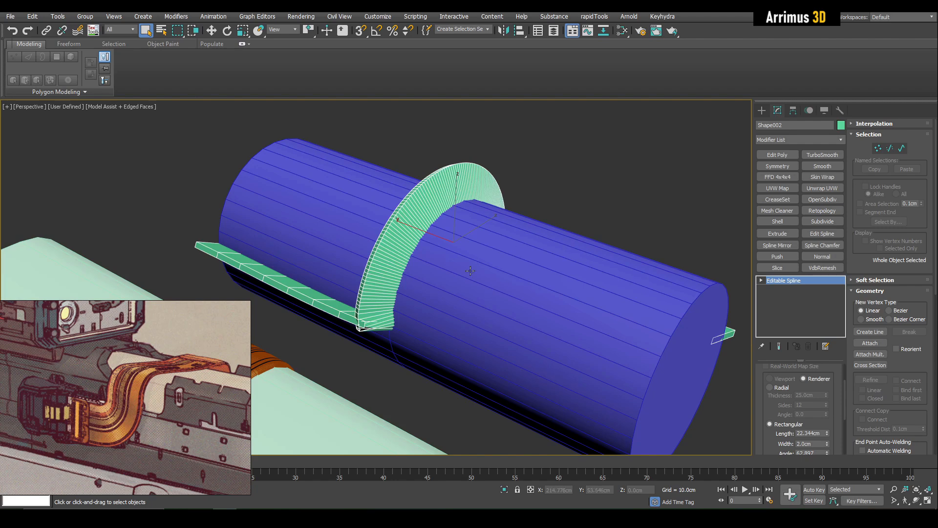
scroll(322, 386, "down", 5)
scroll(400, 281, "up", 3)
middle_click_drag(322, 386, 579, 310)
key("alt+q")
Straighten the ribbon by setting the angle of its rectangular rendering profile to -3.48.
left_click_drag(819, 413, 824, 388)
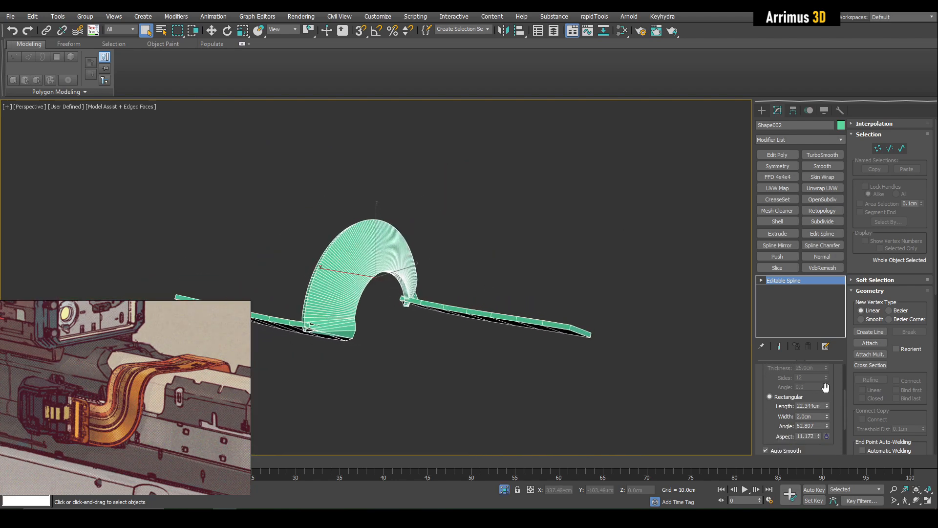
right_click(828, 425)
left_click(828, 425)
key("alt+q")
middle_click_drag(417, 297, 469, 275, "alt")
key("alt+q")
middle_click_drag(470, 274, 470, 274, "alt")
mouse_move(601, 342)
middle_mouse_down("alt")
mouse_move(526, 347)
mouse_move(572, 355)
mouse_move(596, 346)
middle_mouse_up("alt")
middle_click_drag(452, 290, 496, 309, "alt")
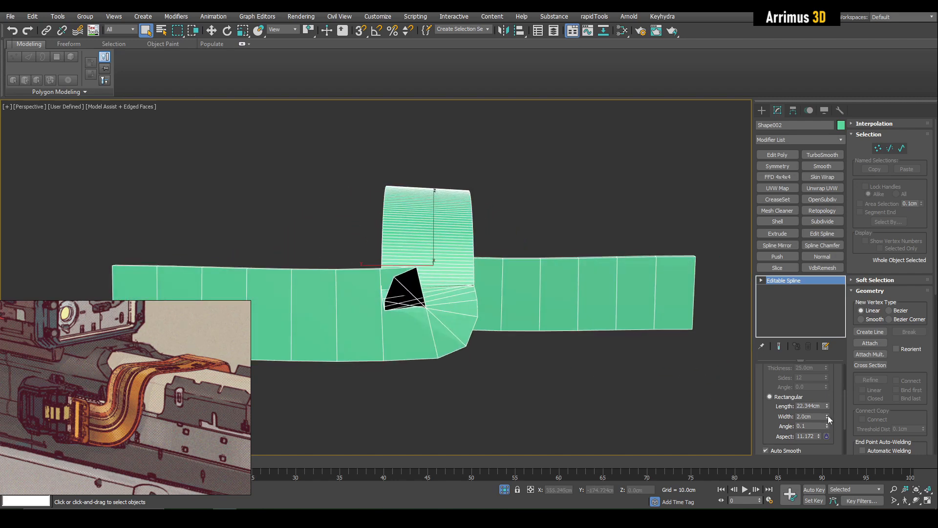
left_click_drag(831, 443, 834, 103)
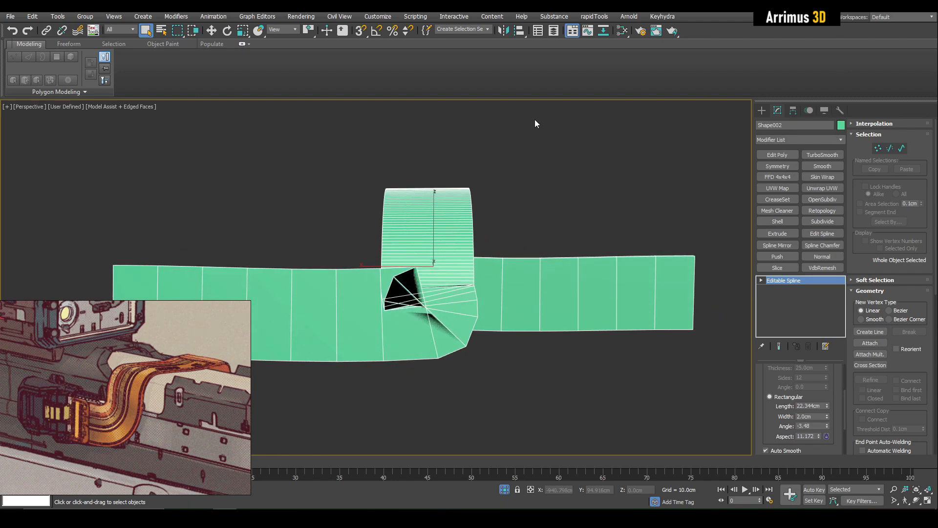
middle_click_drag(527, 134, 462, 216, "alt")
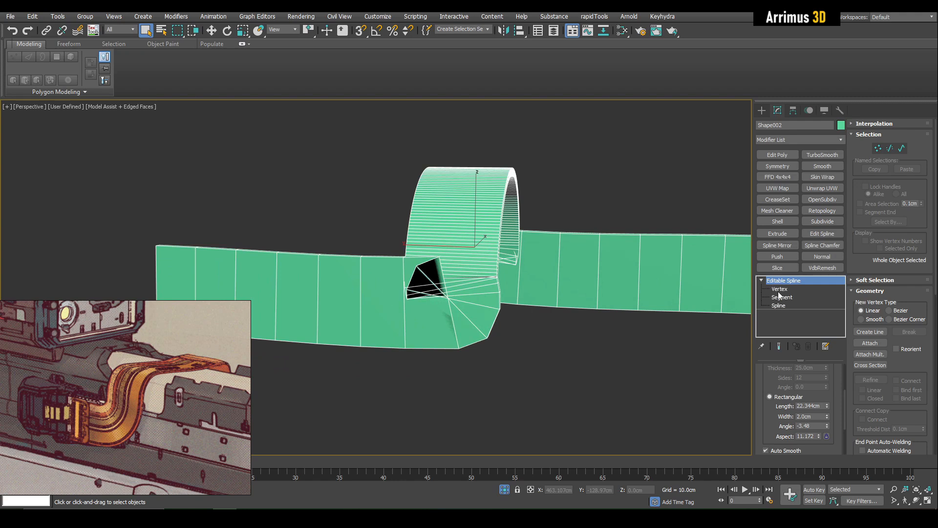
Switch the ribbon shape to vertex editing and disable its rendered thickness in the viewport.
left_click(778, 292)
middle_click_drag(549, 277, 558, 265)
scroll(791, 375, "up", 3)
left_click(791, 370)
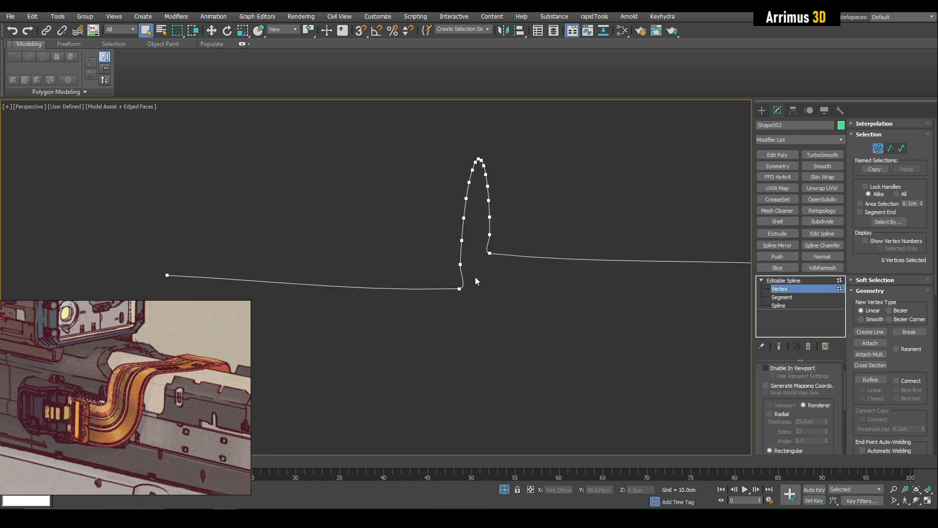
Convert the two spline vertices at the base of the arch to Corner, after trying Smooth.
right_click(533, 255)
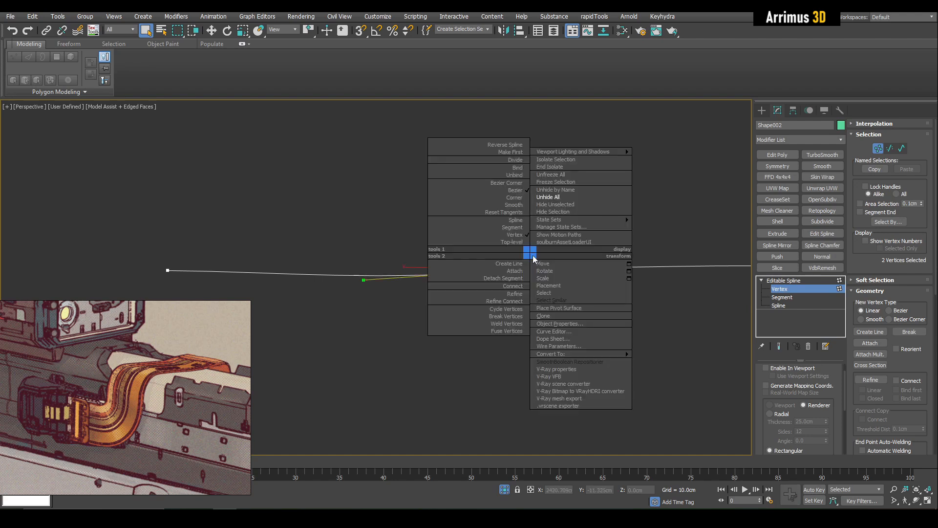
left_click(519, 202)
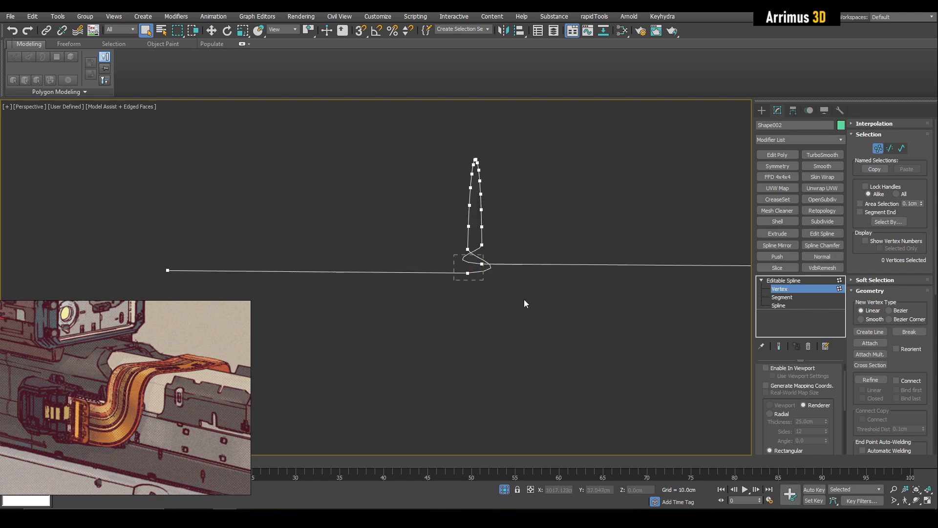
right_click(517, 239)
left_click(503, 185)
Move the first side's base vertex outward from the arch along Y.
left_click_drag(472, 284, 472, 283)
key("w")
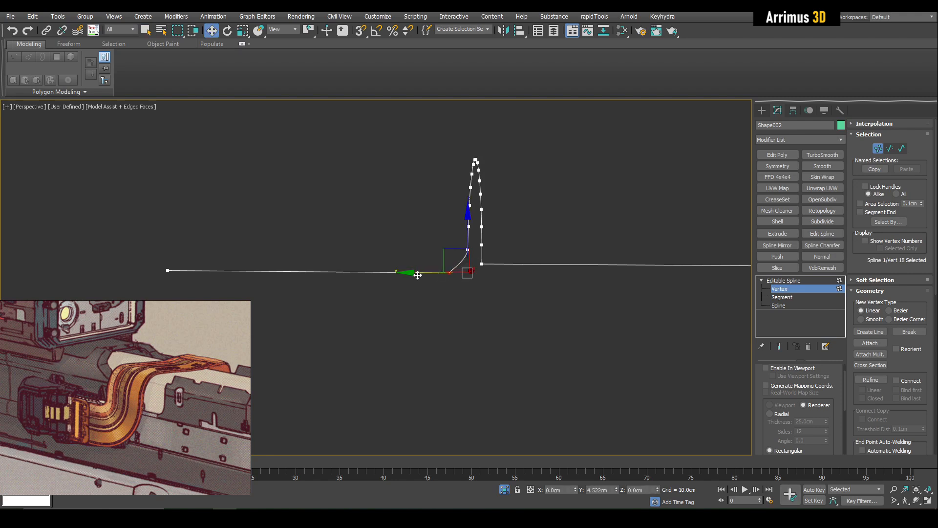
left_click_drag(411, 273, 410, 273)
Convert all vertices of the ribbon spline to Corner.
middle_click_drag(488, 236, 422, 291, "alt")
key("ctrl+a")
right_click(501, 205)
left_click(489, 153)
left_click(568, 176)
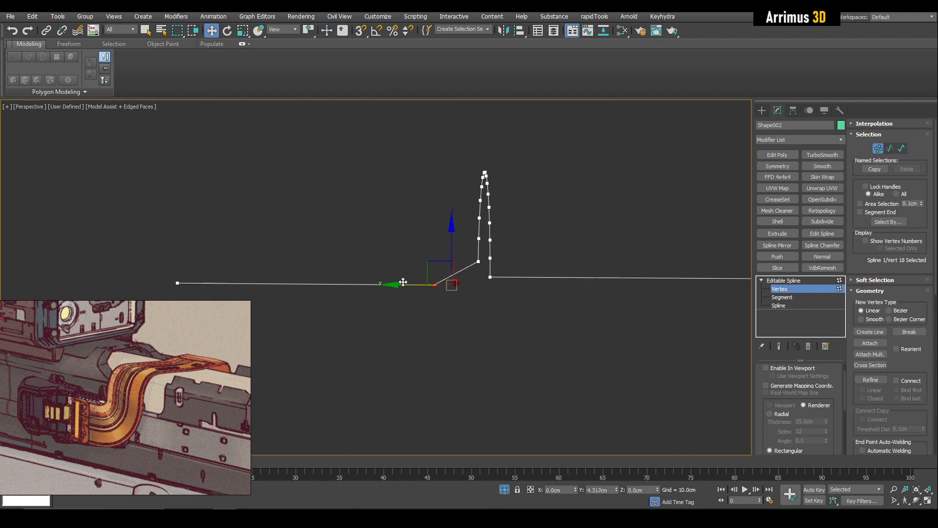
Move the two lowest vertices on the arch's first side outward along Y to form a gradual bend.
left_click(478, 260)
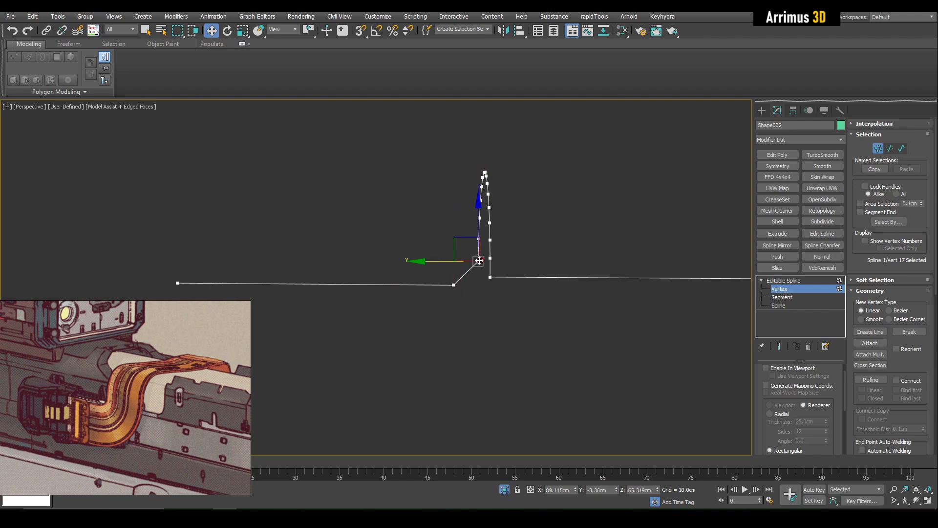
left_click_drag(471, 259, 474, 259)
left_click(452, 284)
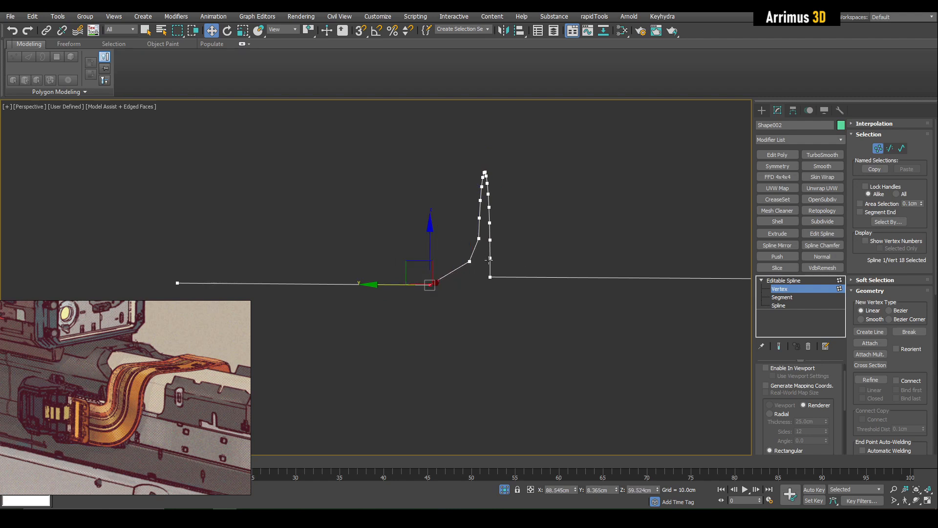
left_click(472, 261)
left_click_drag(456, 241, 454, 241)
Shift the lower vertices on the arch's opposite side outward along Y to form a matching gradual bend.
left_click(515, 234)
middle_click_drag(515, 233, 621, 198, "alt")
left_click(559, 260)
middle_click_drag(581, 276, 562, 269, "alt")
left_click_drag(586, 260, 519, 261)
middle_click_drag(565, 246, 509, 202, "alt")
left_click(523, 237)
left_click_drag(510, 202, 539, 200)
left_click(517, 202)
left_click(516, 200)
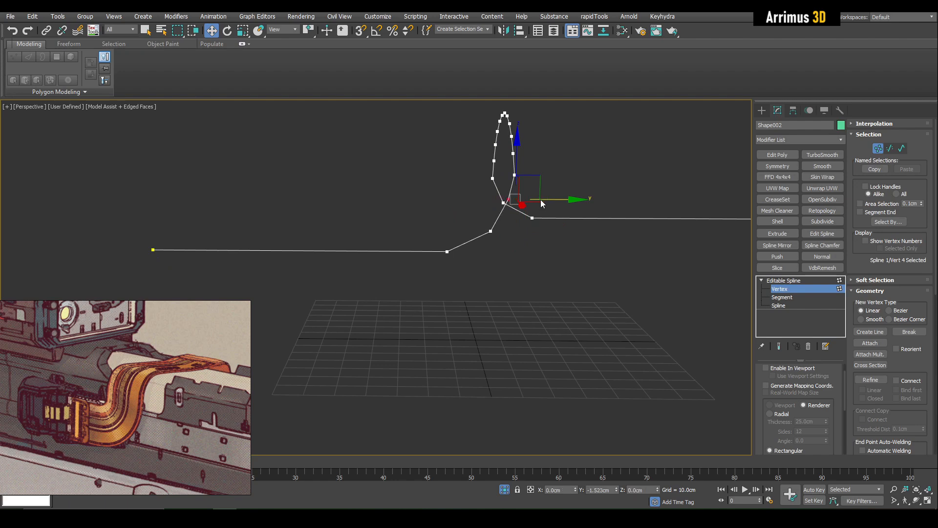
Nudge two lower vertices on the arch's flank along Y to refine the bend and finish editing the spline's vertices.
middle_click_drag(451, 203, 414, 215, "alt")
left_click(390, 211)
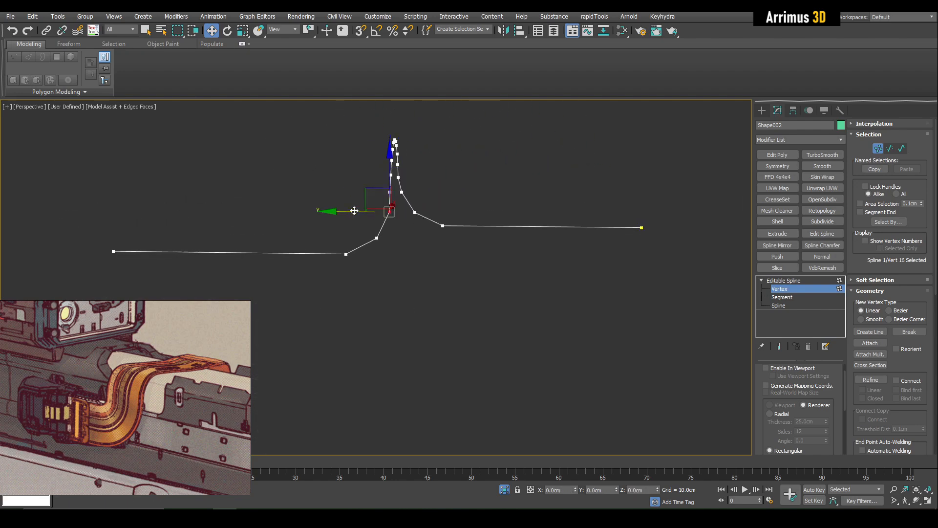
left_click_drag(352, 209, 350, 210)
left_click(375, 238)
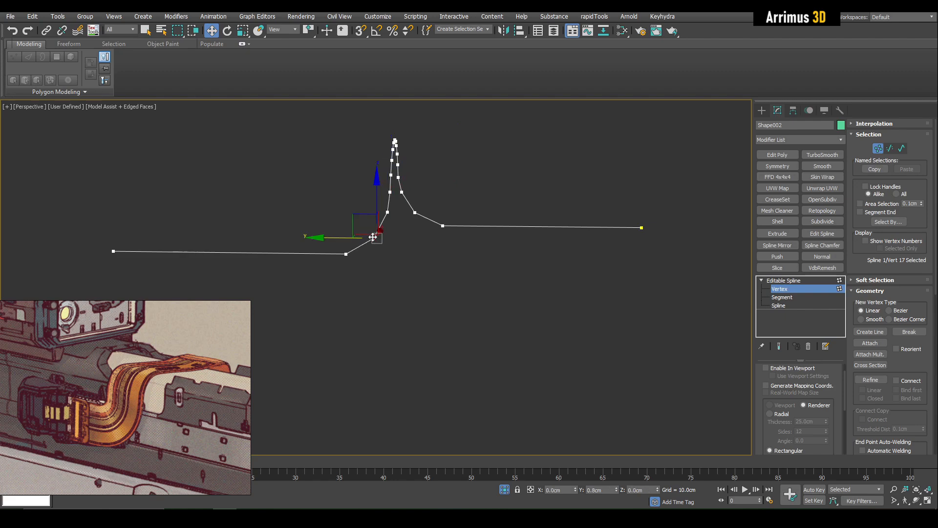
key("1")
key("q")
Enable the ribbon spline's rendered thickness in the viewport and bring the isolated scene objects back into view.
left_click_drag(759, 379, 761, 399)
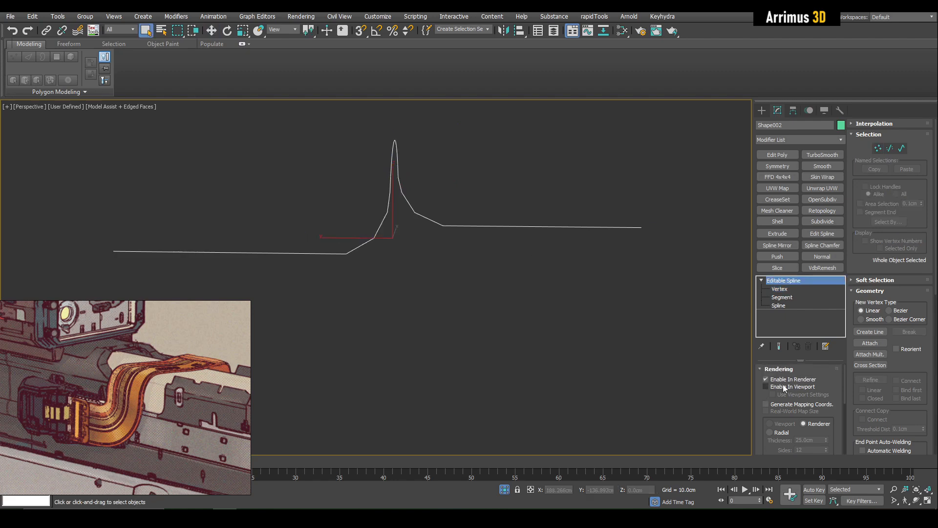
left_click(783, 385)
middle_click_drag(729, 349, 452, 275, "alt")
key("alt+q")
scroll(513, 293, "up", 4)
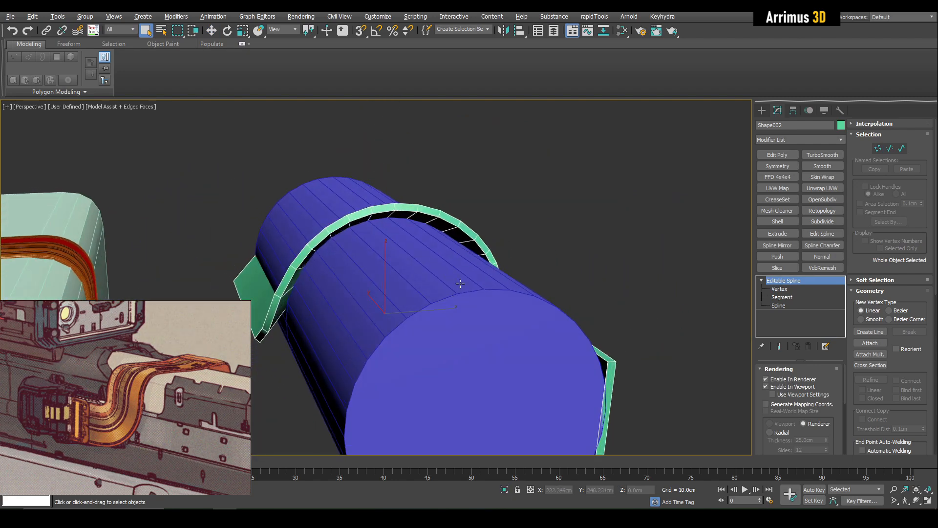
Set the angle of the ribbon's rectangular cross-section to 21.047.
scroll(829, 385, "down", 3)
left_click_drag(827, 438, 605, 475)
middle_click_drag(569, 421, 728, 374, "alt")
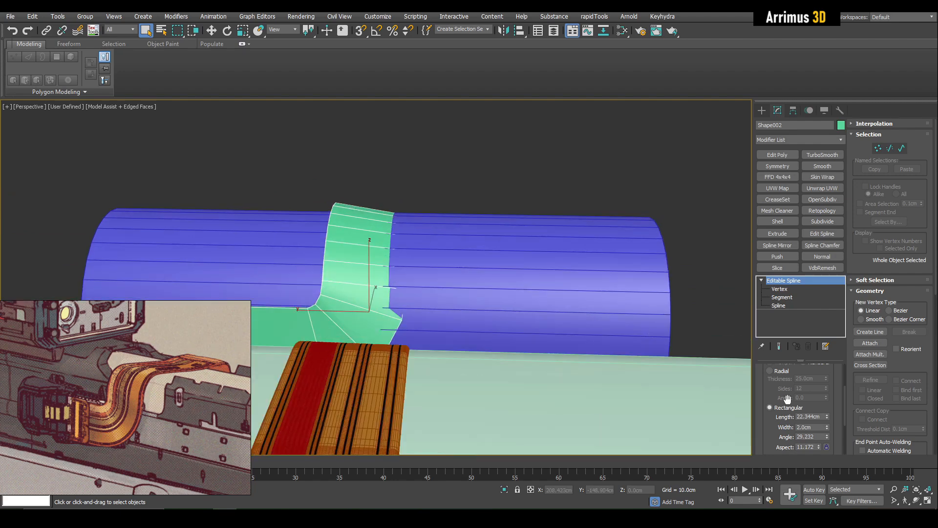
left_click_drag(827, 436, 830, 450)
middle_click_drag(586, 381, 494, 320, "alt")
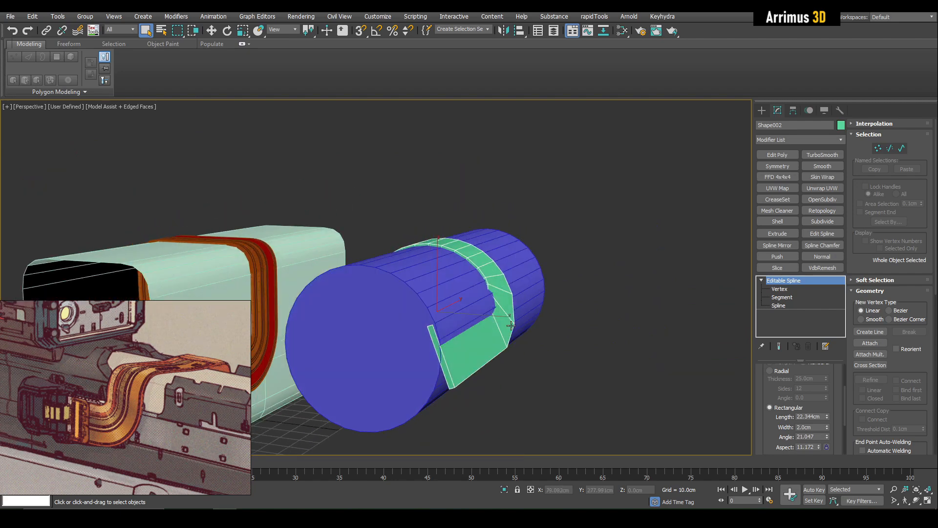
Add Edit Poly to the ribbon, select its outer faces by angle, and delete all the other polygons.
key("ctrl+e")
key("4")
left_click(785, 422)
left_click(505, 303)
key("ctrl+i")
key("Delete")
middle_click_drag(521, 280, 530, 311, "alt")
key("4")
Set the freeform draw target to Surface and pick the blue cylinder as the surface for the ribbon's vertices.
middle_click_drag(444, 309, 470, 328, "alt")
key("1")
key("2")
key("2")
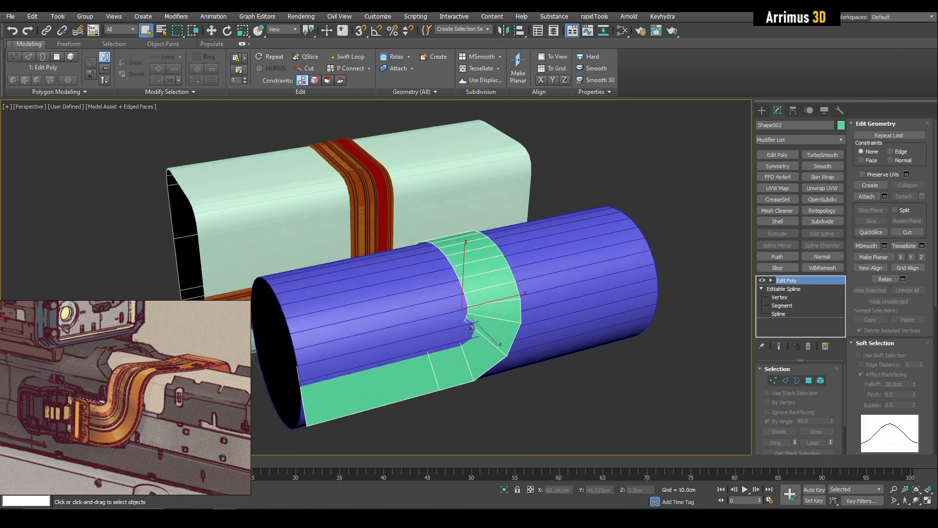
key("1")
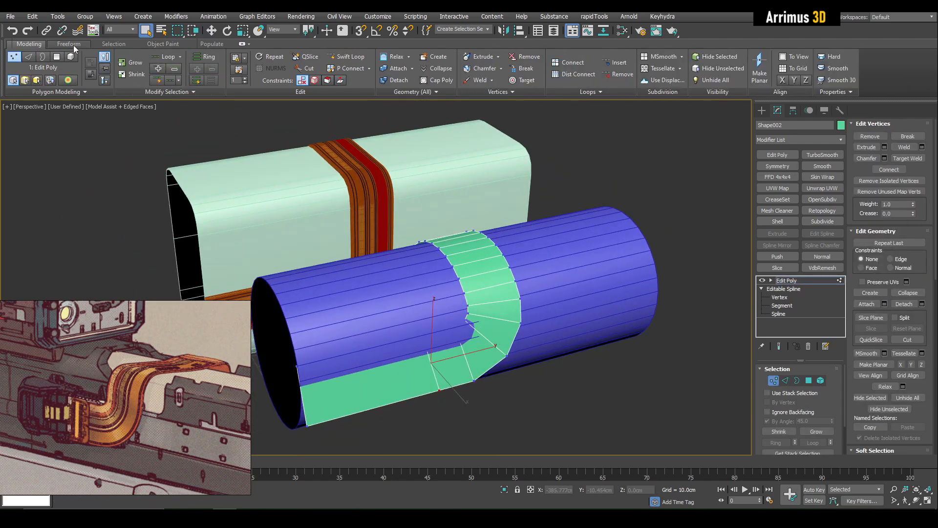
left_click(68, 44)
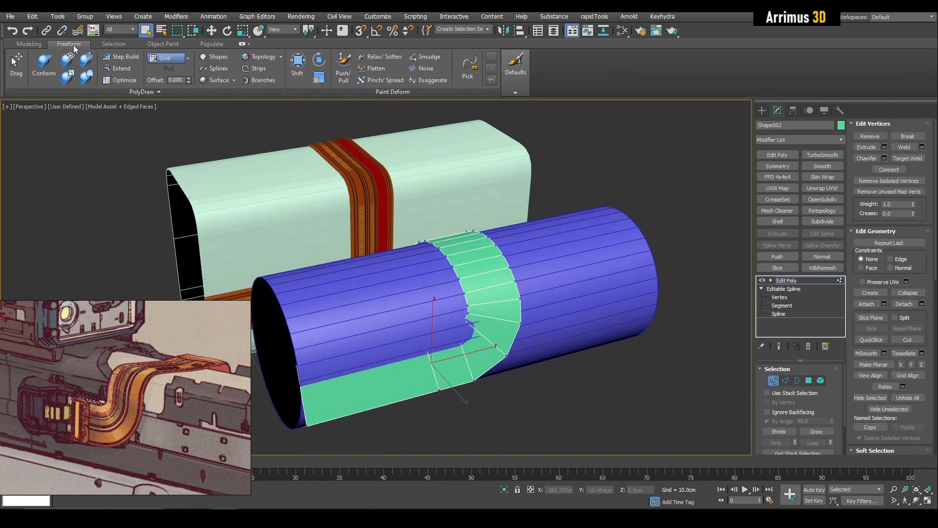
left_click(187, 58)
left_click(176, 81)
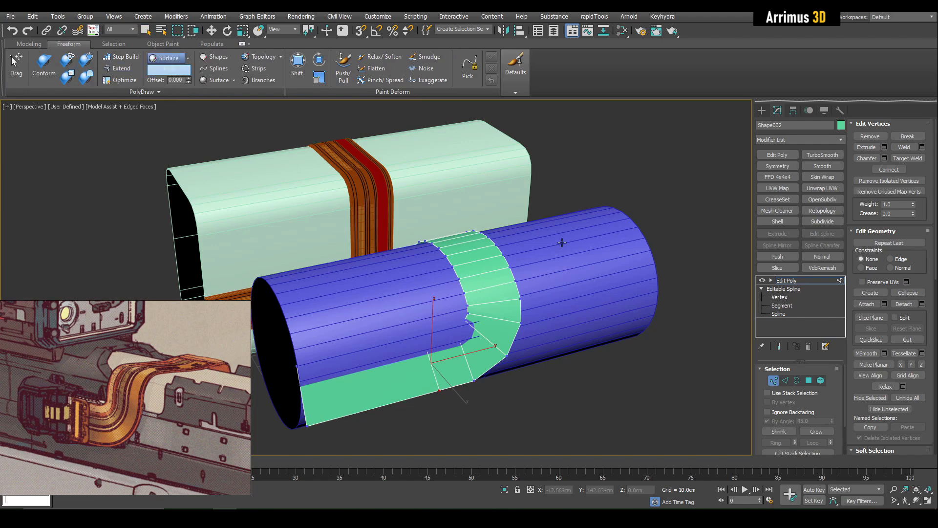
left_click(562, 242)
Brush the ribbon's vertices onto the cylinder with Conform, working on both sides of the cylinder.
middle_click_drag(430, 289, 389, 264, "alt")
scroll(372, 273, "down", 5)
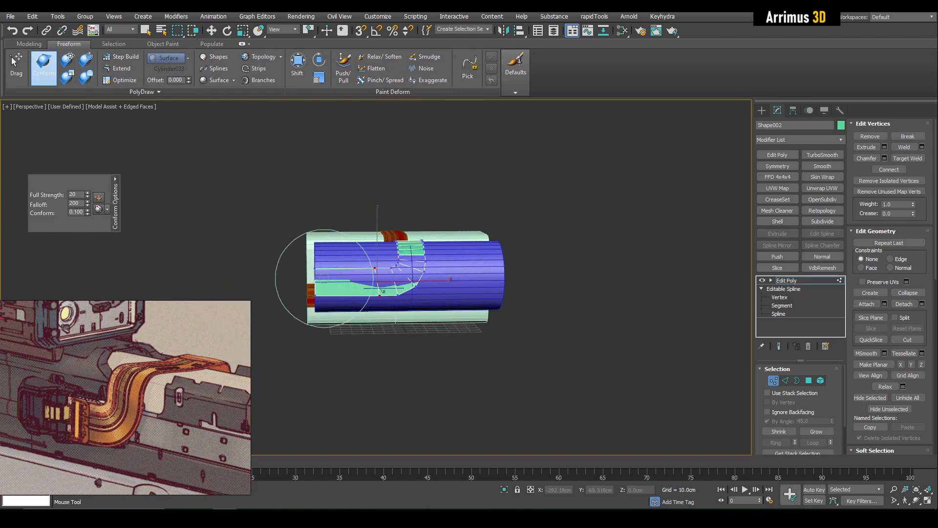
middle_click_drag(392, 279, 396, 274, "alt")
middle_click_drag(337, 303, 362, 268, "alt")
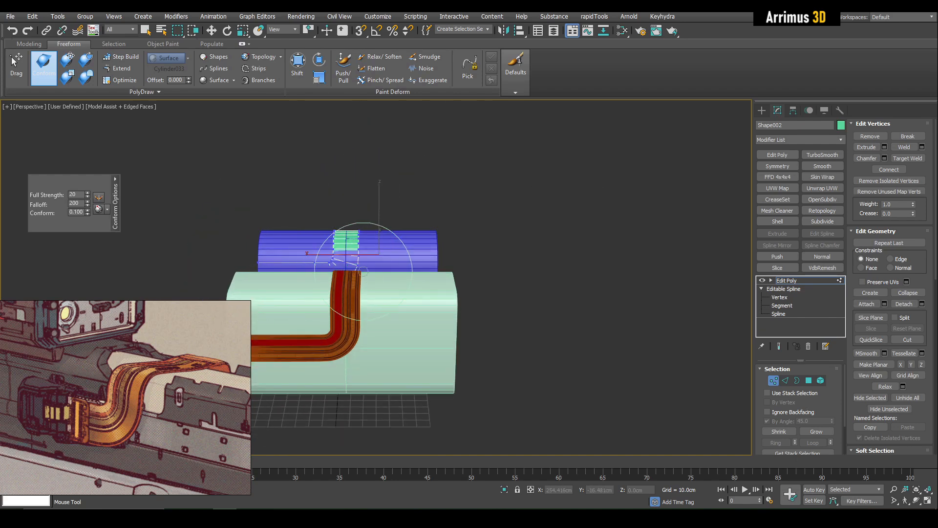
mouse_move(347, 215)
middle_mouse_down("alt")
mouse_move(336, 258)
mouse_move(301, 287)
mouse_move(407, 259)
mouse_move(387, 254)
middle_mouse_up("alt")
key("w")
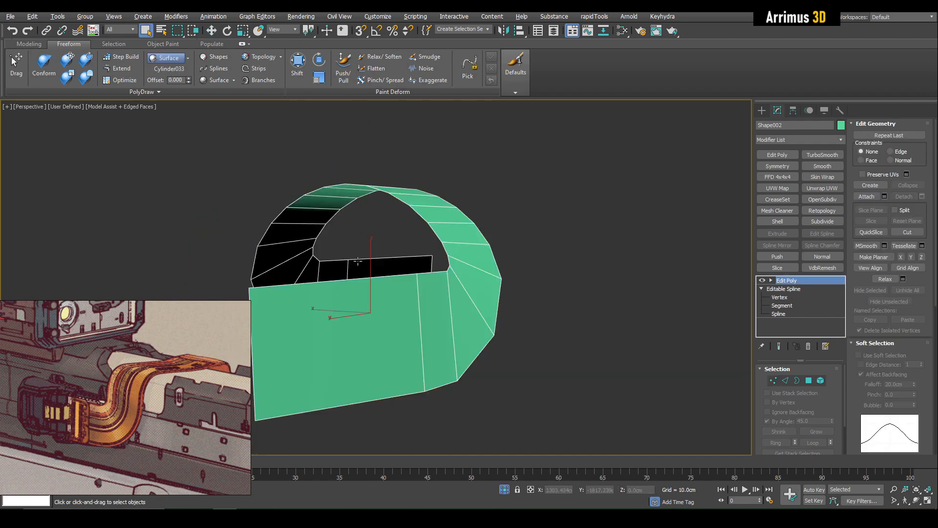
Apply a Push modifier to the ribbon and adjust its value to offset the strip outward from the cylinder.
middle_click_drag(315, 310, 273, 302, "alt")
left_click_drag(282, 271, 282, 278)
middle_click_drag(282, 278, 474, 224, "alt")
key("1")
key("q")
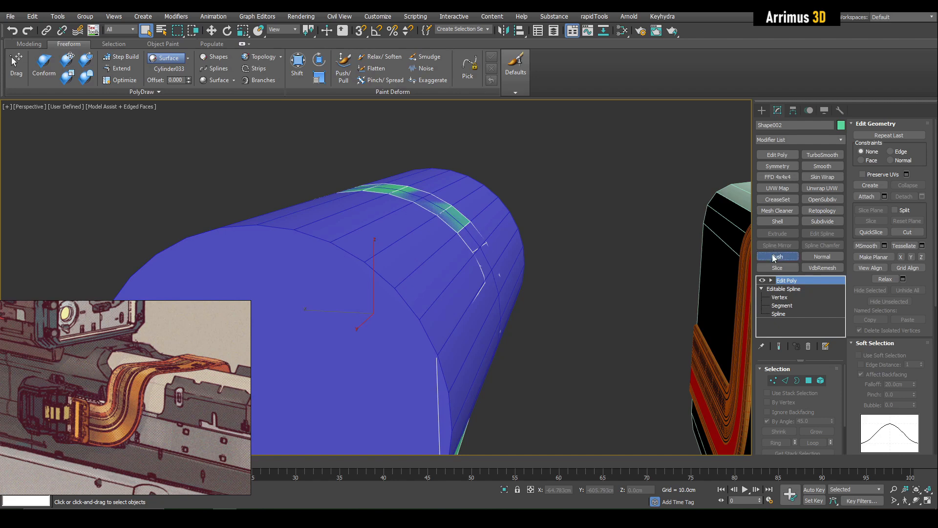
left_click(774, 255)
left_click_drag(836, 380, 836, 366)
middle_click_drag(594, 310, 398, 256, "alt")
Isolate the ribbon and slide its inner-corner vertices with the Edge constraint to round the bends in a new Edit Poly.
key("alt+q")
key("1")
left_click(387, 257)
key("shift+x")
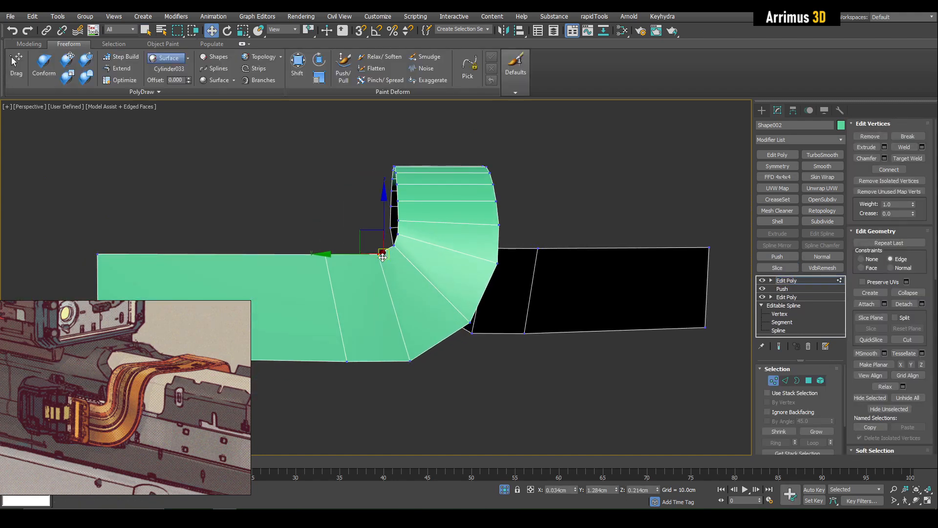
middle_click_drag(405, 259, 341, 257, "alt")
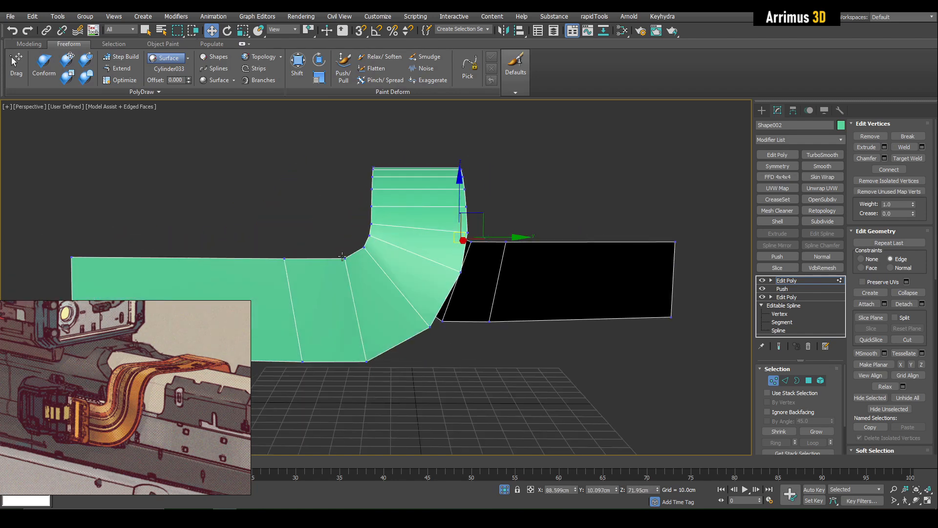
scroll(366, 248, "up", 2)
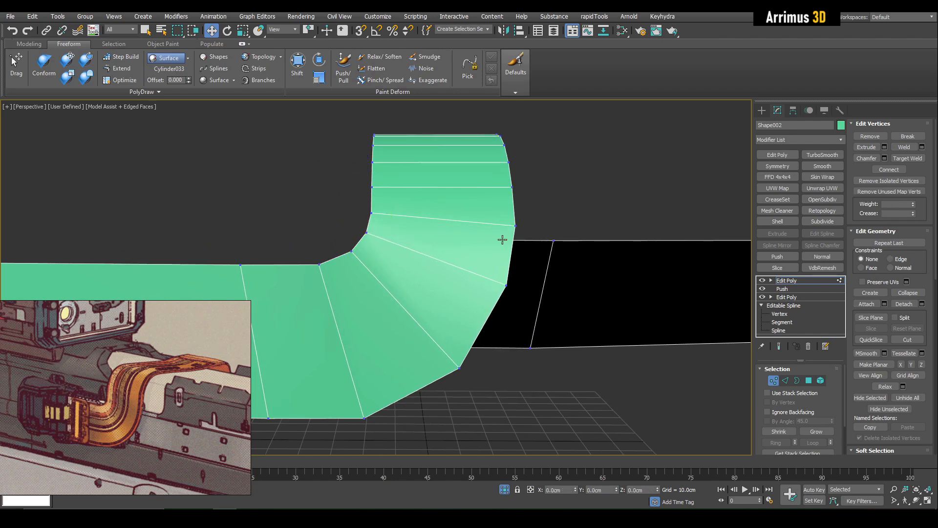
key("1")
Select the ring of edges across the ribbon in another Edit Poly and connect them with seven lengthwise segments.
key("shift+e")
key("2")
key("q")
left_click(469, 223)
key("alt+r")
key("ctrl+shift+e")
left_click(573, 257)
left_click(573, 256)
left_click(573, 257)
left_click(573, 257)
left_click(573, 257)
left_click(572, 256)
left_click(573, 288)
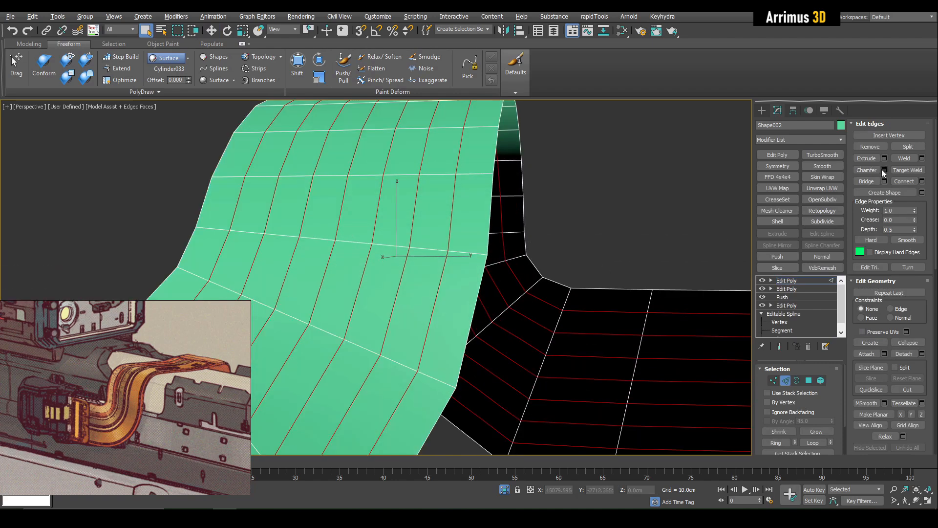
Chamfer the seven lengthwise edge loops by 0.22 cm with 0 segments.
left_click(883, 169)
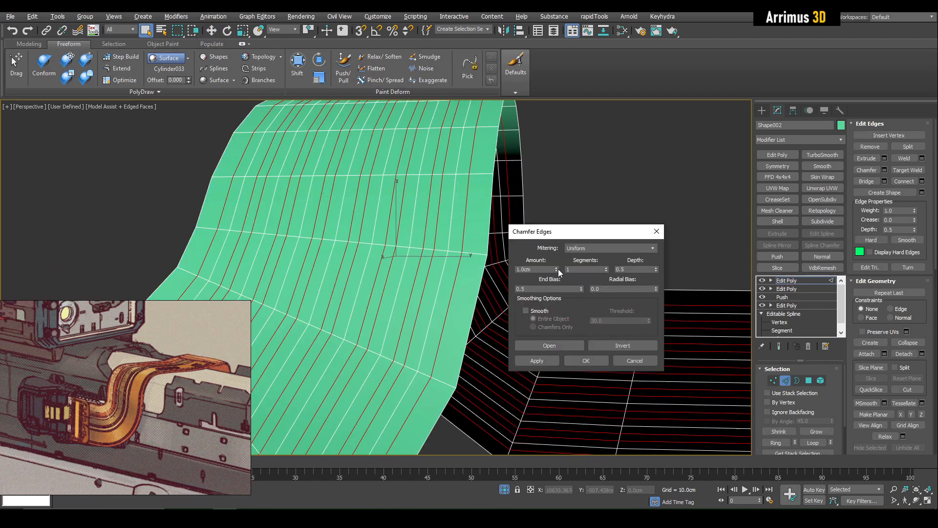
left_click_drag(556, 269, 568, 304)
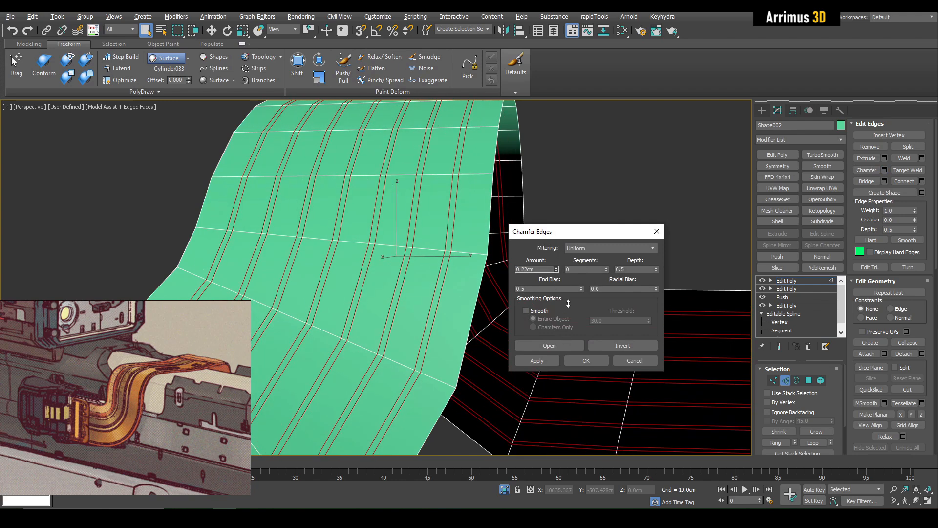
left_click(586, 360)
Thicken the ribbon using Shell with a 0.78 cm outer amount and add an Edit Poly above it.
key("2")
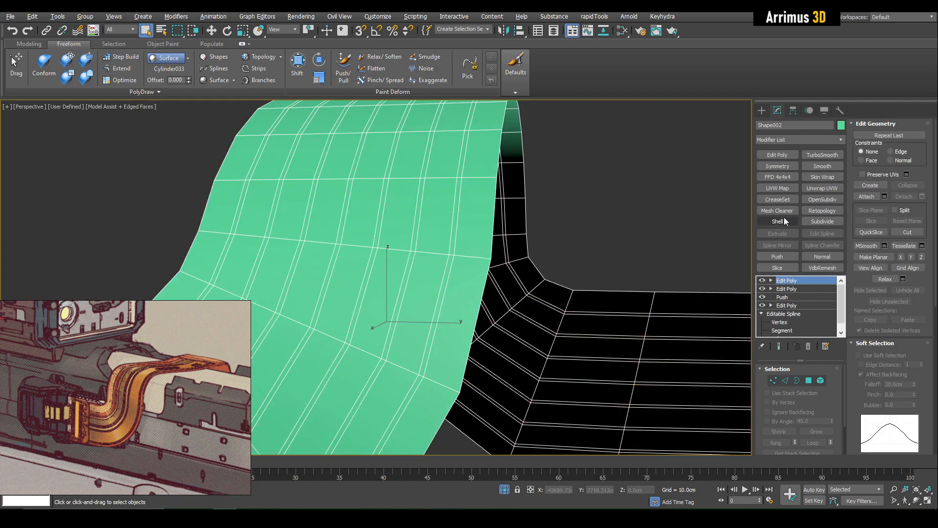
left_click(782, 221)
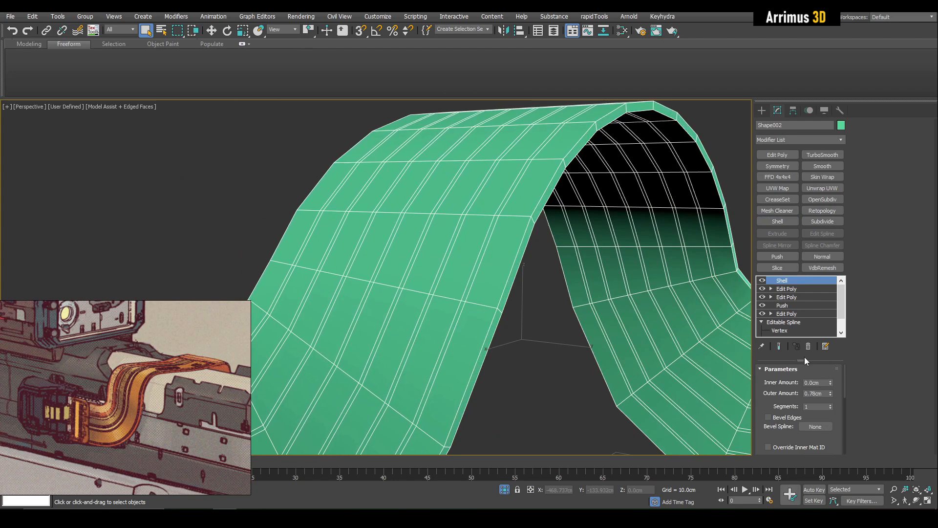
left_click(778, 154)
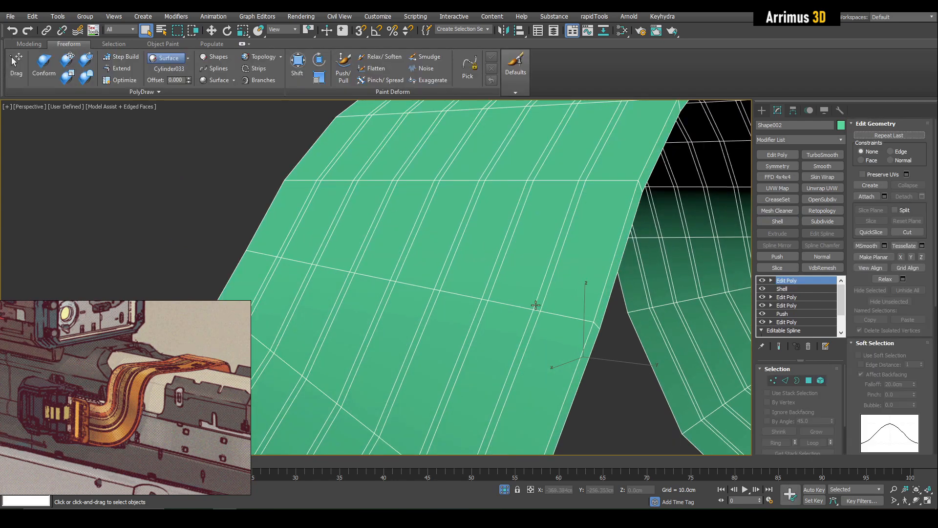
Select the four narrow strips nearest one edge of the ribbon, bevel them inward and detach them as a separate object.
key("2")
scroll(483, 302, "up", 3)
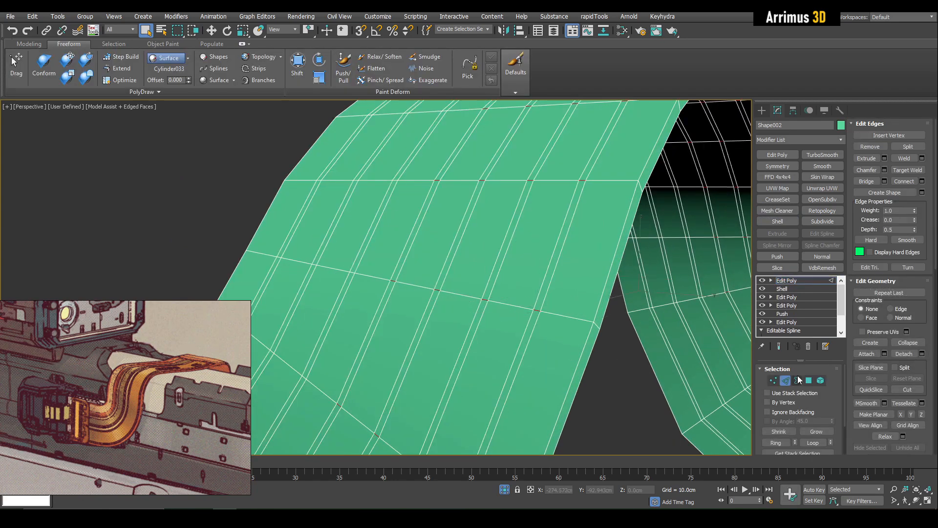
left_click(808, 380, "ctrl")
key("ctrl+shift+b")
left_click_drag(624, 255, 624, 265)
left_click(588, 317)
key("alt+d")
left_click(593, 272)
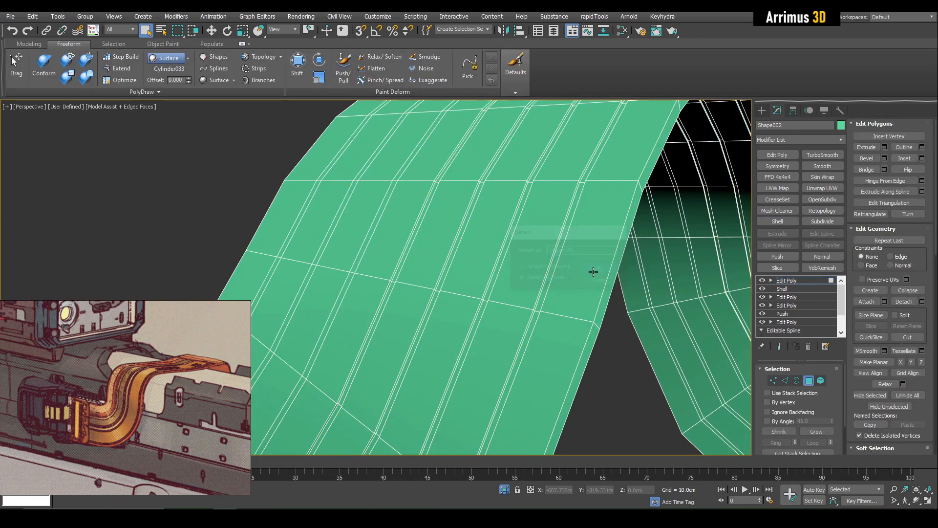
Change the main ribbon's object color to orange.
key("4")
left_click(841, 126)
left_click(579, 192)
left_click(695, 247)
left_click(605, 358)
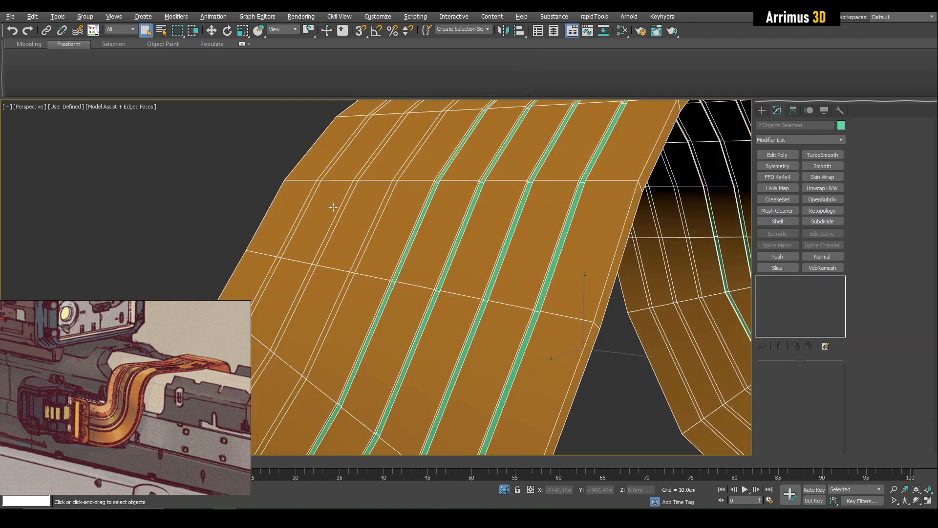
Color the detached narrow strips black and give them thickness with a Shell modifier.
left_click(426, 214)
left_click(841, 125)
left_click(731, 217)
left_click(664, 248)
left_click(777, 222)
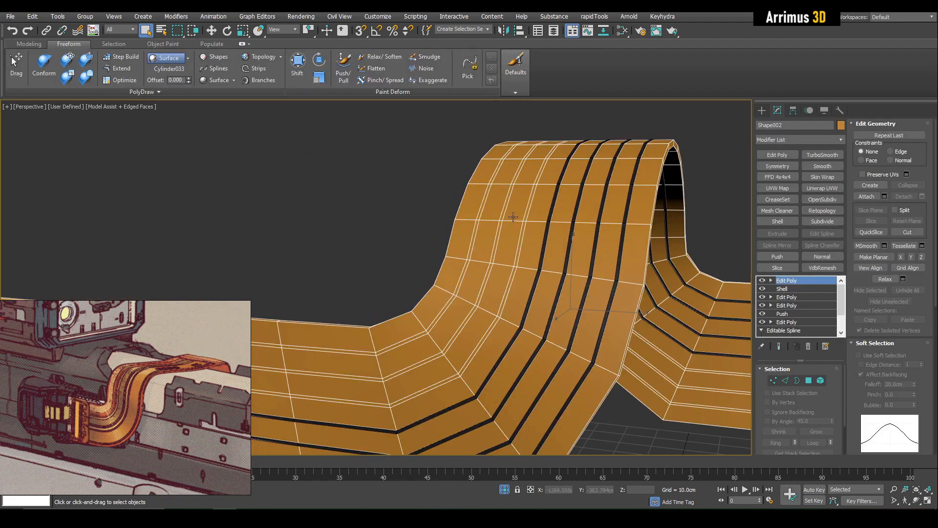
Select the wide strip beside the black grooves, bevel it by Local Normal at -0.18 cm height, and detach it.
left_click(513, 217)
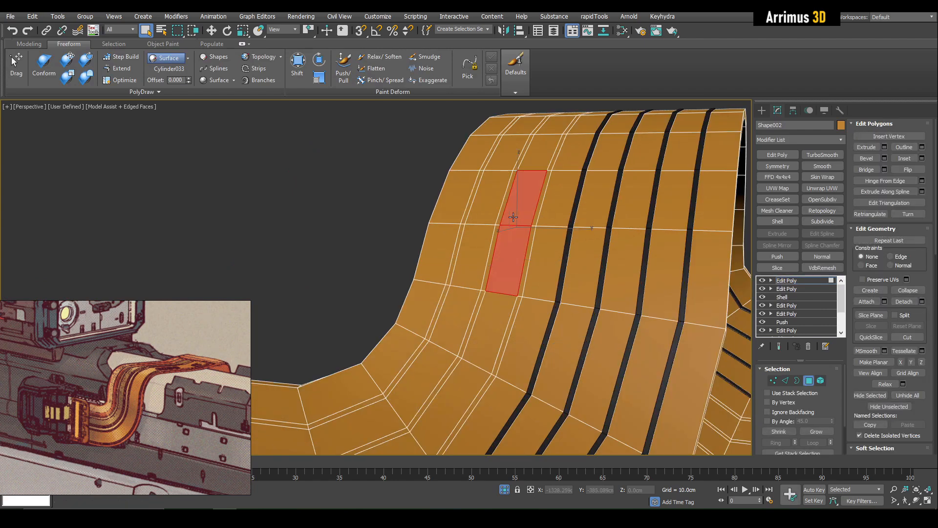
left_click(512, 234, "shift")
scroll(512, 233, "up", 3)
left_click(813, 432)
left_click(884, 158)
left_click_drag(623, 257, 623, 268)
left_click(538, 279)
middle_click_drag(476, 244, 438, 241, "alt")
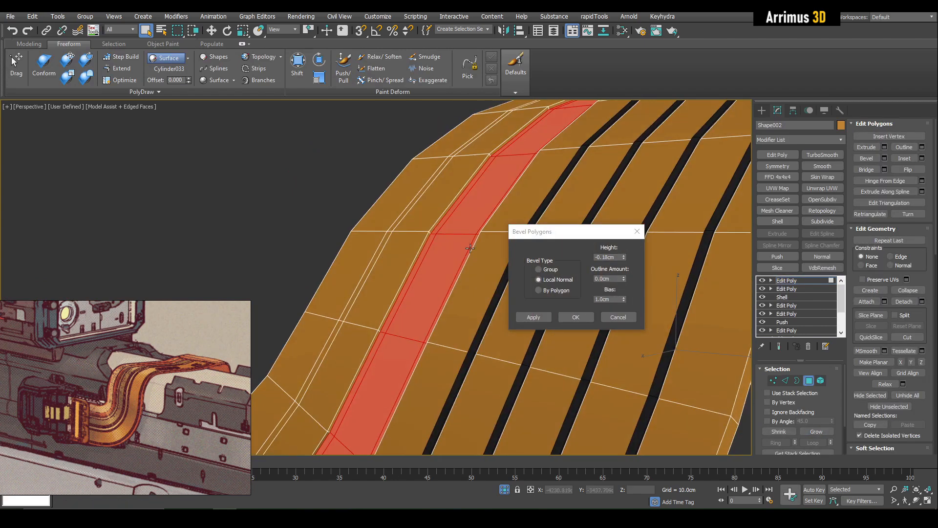
left_click(575, 317)
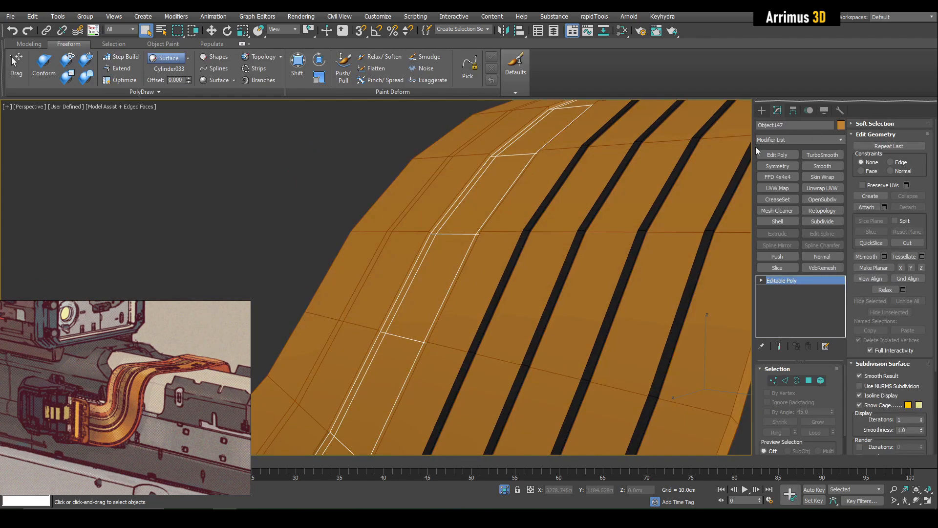
Color the detached wide strip red, apply Shell and adjust its outer amount.
left_click(840, 125)
left_click(606, 186)
left_click(691, 242)
left_click(777, 221)
left_click_drag(830, 392, 831, 376)
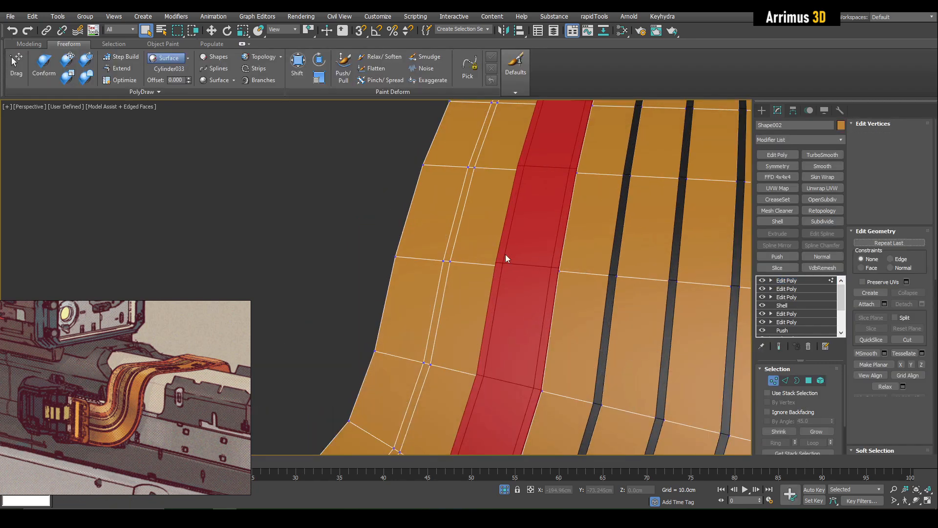
Bevel the two remaining wide strips beside the red one, detach them together, and apply Shell with 0.5 cm outer amount.
left_click(457, 271, "ctrl")
left_click(460, 255, "shift")
left_click(433, 269, "ctrl")
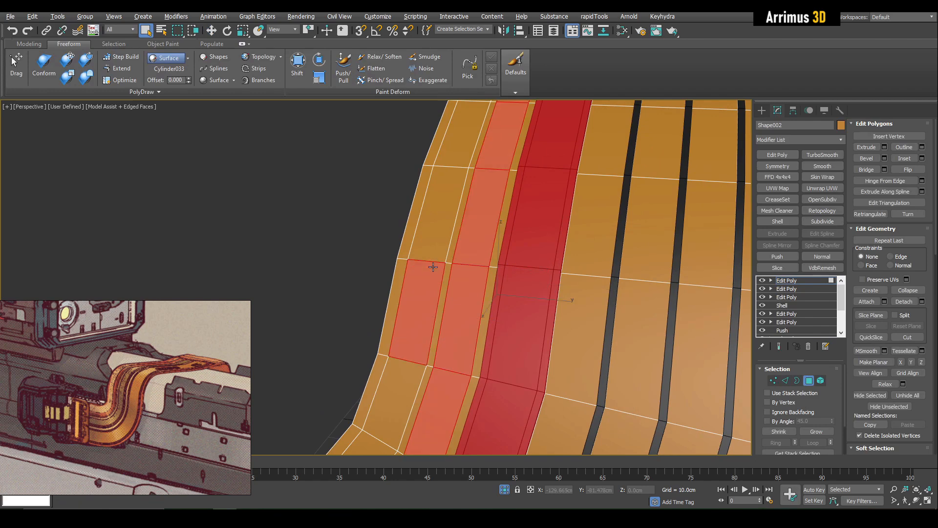
left_click(434, 253, "shift")
key("ctrl+shift+b")
left_click(576, 317)
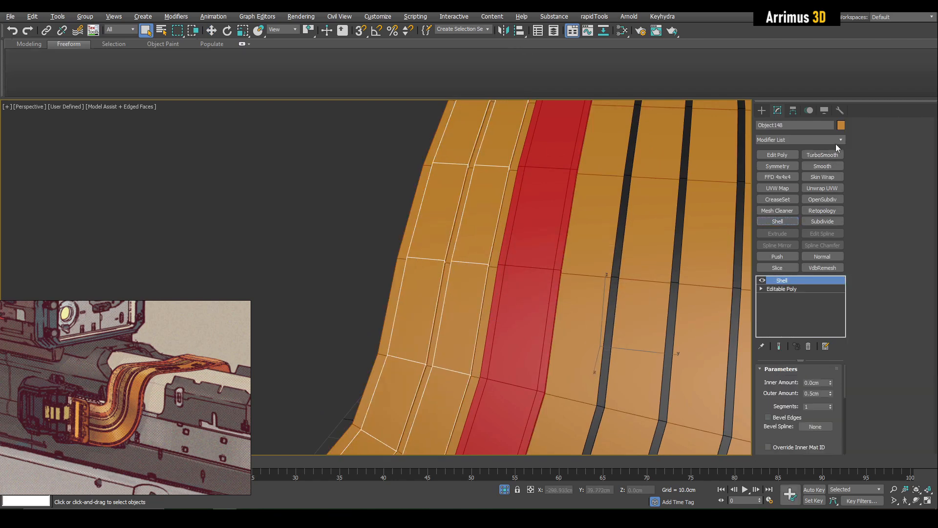
Color the two newly detached strips yellow and deselect them.
left_click(840, 125)
left_click(590, 175)
left_click(693, 248)
scroll(596, 228, "down", 5)
middle_click_drag(597, 228, 530, 248, "alt")
left_click(532, 249)
Select all the ribbon pieces, apply TurboSmooth to them together, and hide the edged faces.
key("F4")
middle_click_drag(574, 298, 457, 277, "alt")
key("F4")
scroll(457, 276, "up", 3)
middle_click_drag(415, 200, 404, 208, "alt")
key("ctrl+a")
left_click(823, 154)
key("F4")
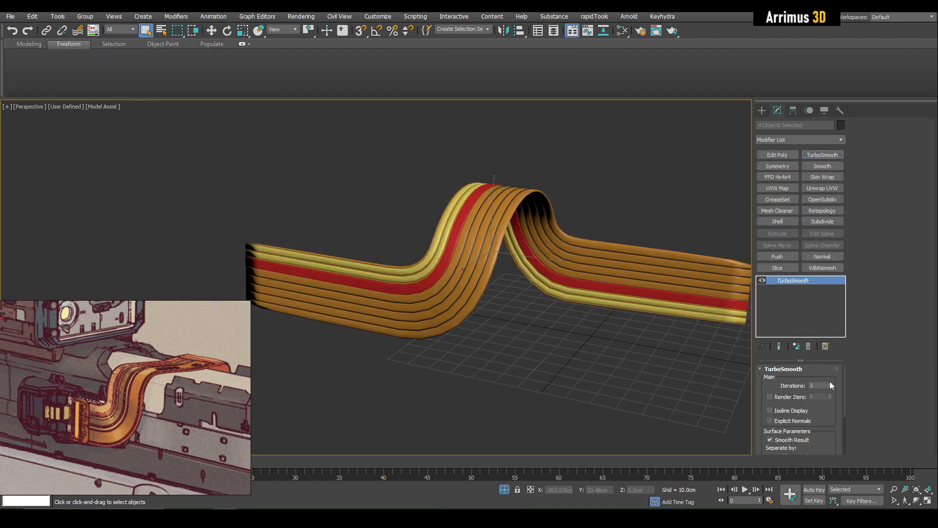
left_click(579, 352)
Set the shared TurboSmooth to 2 iterations and show the edged faces on the ribbon pieces.
middle_click_drag(578, 352, 604, 359, "alt")
scroll(338, 298, "up", 3)
key("F4")
Remove the end-cap polygons from one end of the orange ribbon, editing beneath its TurboSmooth.
left_click(342, 303)
left_click(786, 289)
middle_click_drag(371, 229, 292, 215, "alt")
key("4")
key("4")
Add an Edit Poly beneath the red strip's Shell and select the strip's polygons at the same end.
left_click(389, 270)
left_click(791, 297)
left_click(776, 155)
key("4")
left_click(391, 268)
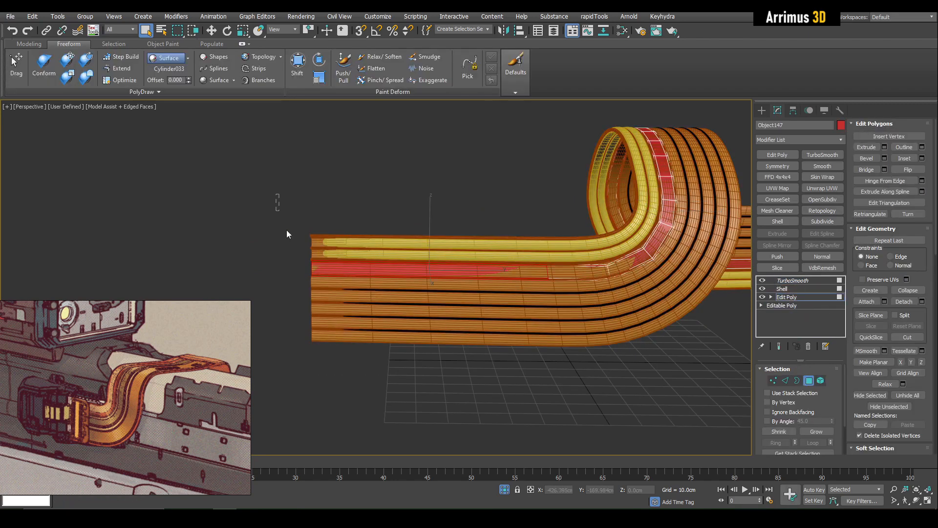
Remove the end-cap polygons from both ends of the yellow strips, editing above their Shell and beneath TurboSmooth.
left_click(386, 242)
left_click(801, 289)
key("4")
middle_click_drag(553, 230, 168, 205, "alt")
key("4")
key("4")
Edit the red strip's polygons beneath TurboSmooth and remove its end caps so both ends stay open and square.
left_click(510, 259)
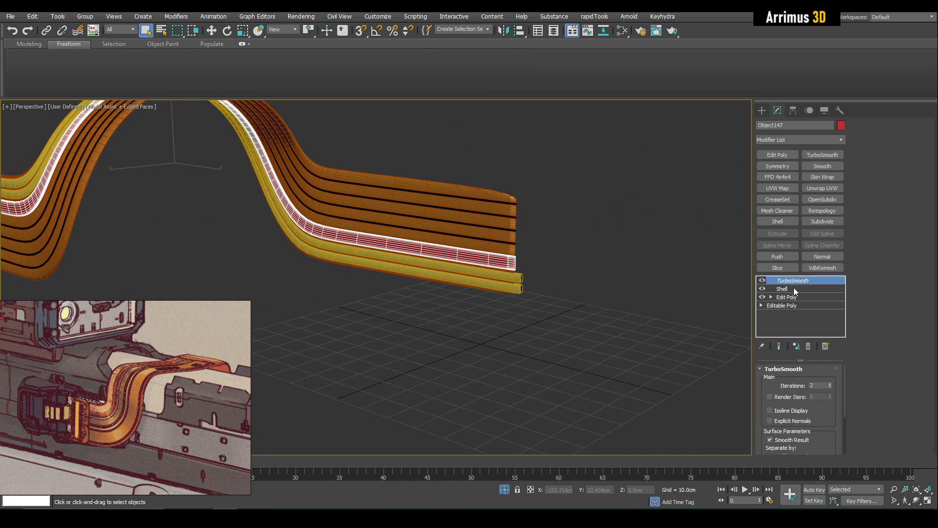
left_click(786, 296)
key("4")
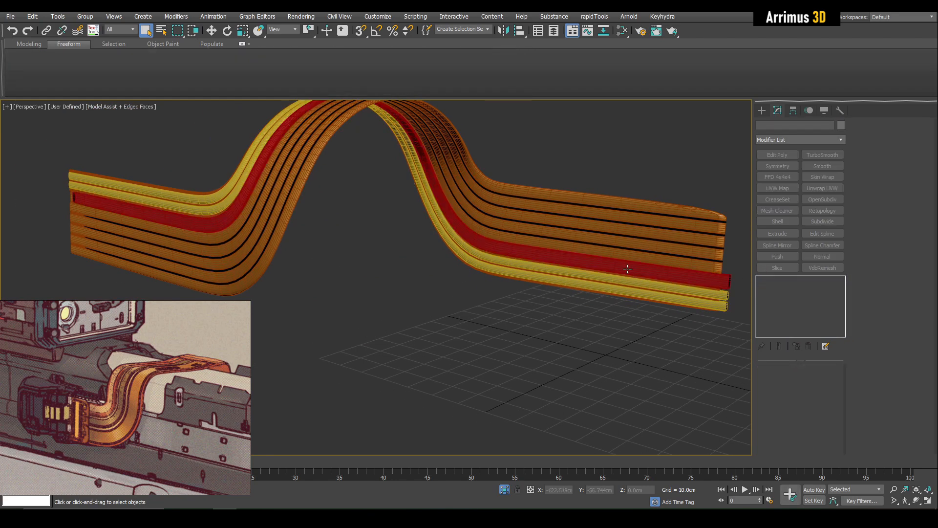
left_click(628, 269)
left_click(786, 289)
middle_click_drag(310, 262, 523, 273)
key("4")
left_click_drag(314, 230, 363, 173)
key("4")
Add an Edit Poly beneath the orange ribbon's TurboSmooth, remove its remaining end-cap polygons, and deselect the ribbon.
middle_click_drag(488, 266, 513, 252)
left_click(700, 237)
left_click(782, 289)
left_click(777, 155)
key("4")
left_click_drag(282, 271, 388, 159)
key("4")
middle_click_drag(699, 230, 536, 222)
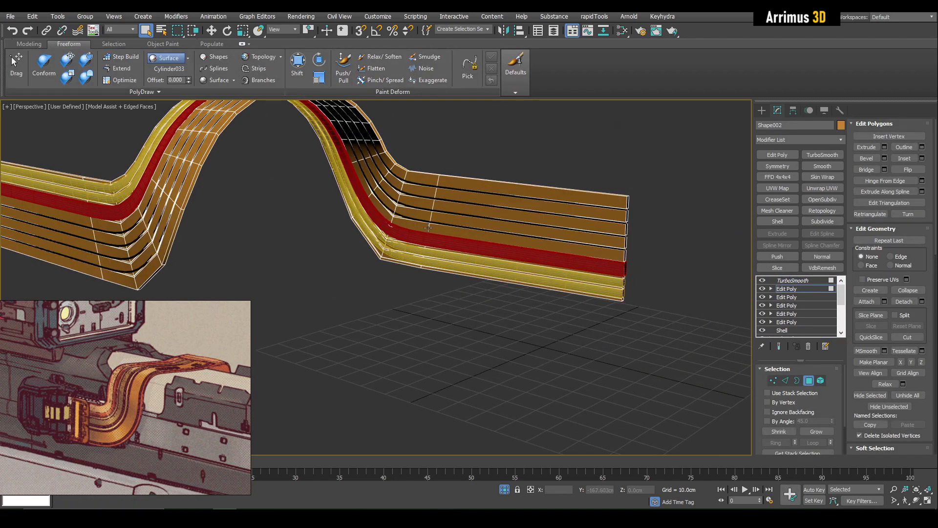
key("z")
middle_click_drag(328, 285, 437, 229)
key("2")
key("2")
left_click(405, 294)
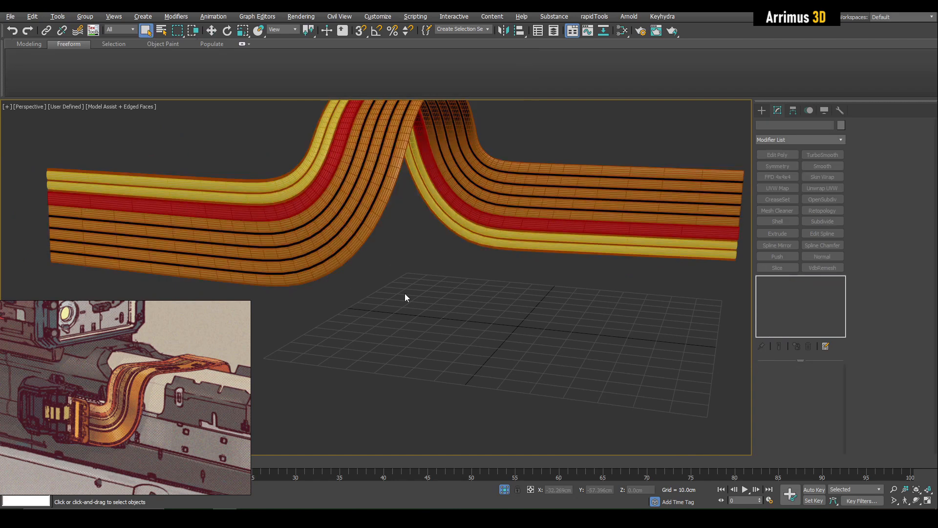
Examine the finished striped ribbons wrapped around the rounded box and the cylinder from several angles.
scroll(394, 293, "down", 3)
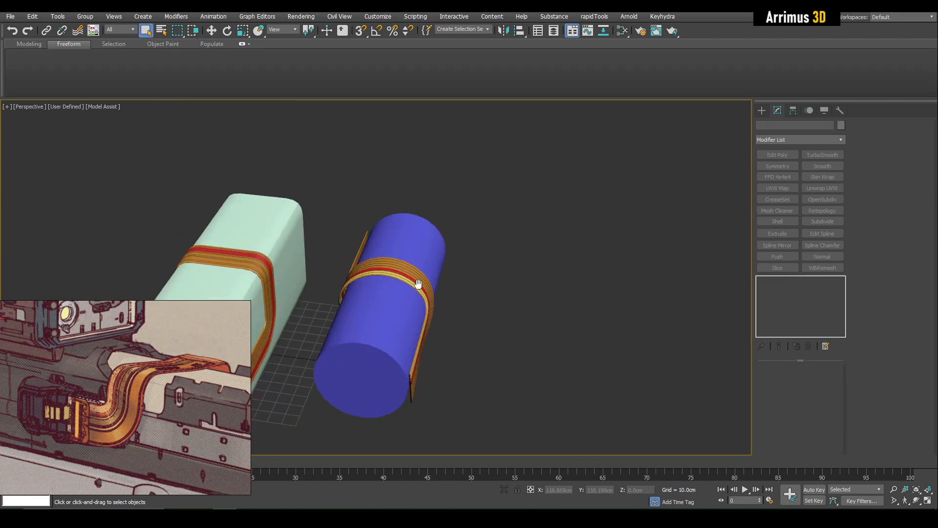
scroll(440, 284, "up", 3)
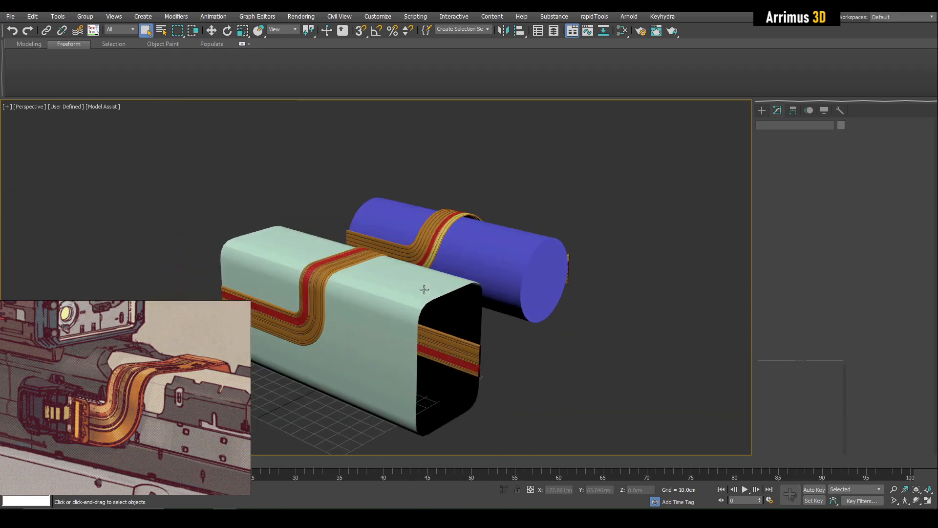
left_click(423, 288)
left_click(823, 155)
middle_click_drag(515, 321, 568, 274)
left_click(577, 254)
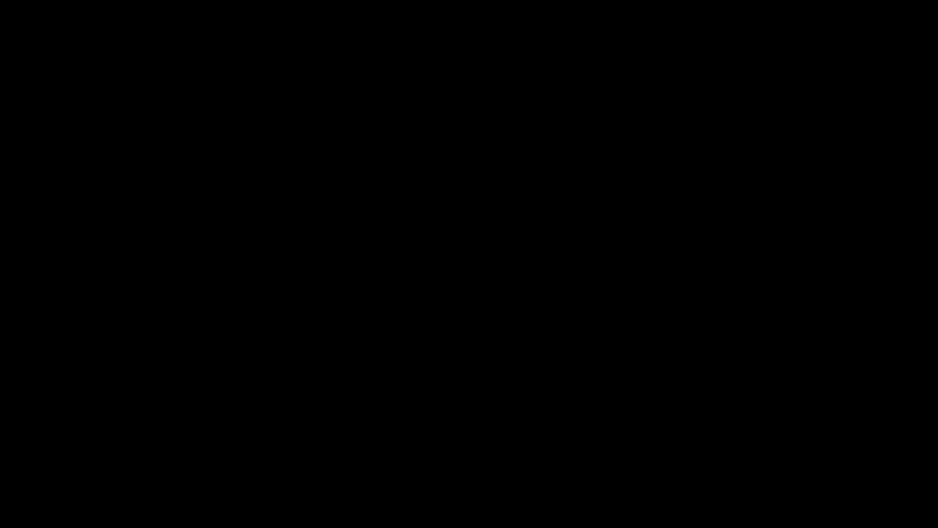